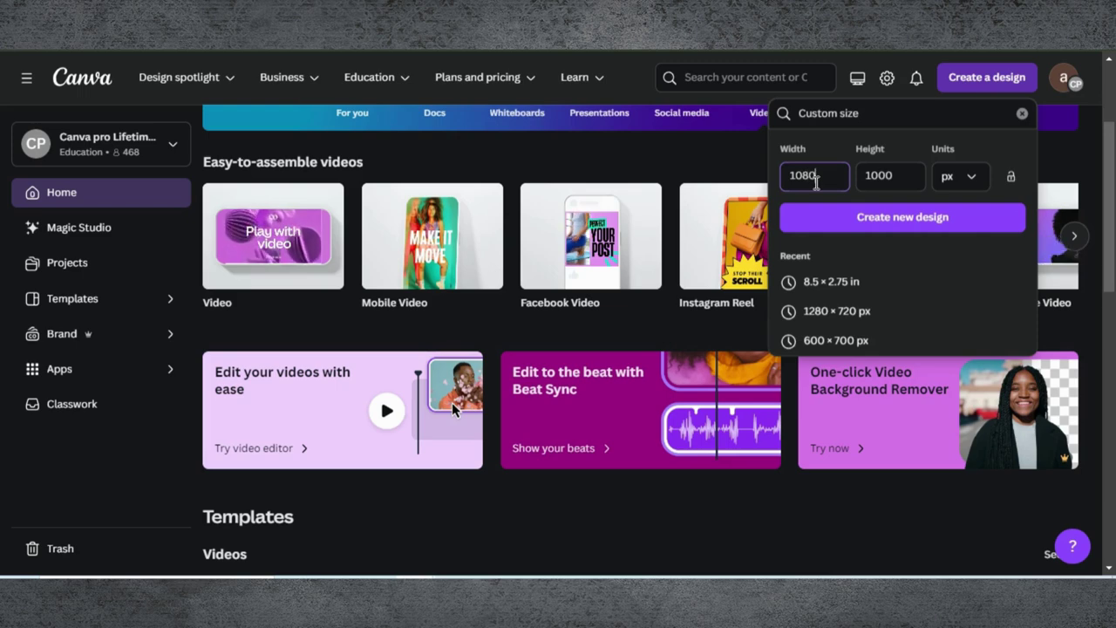
Create a new custom-size design of 1080 × 1080 px
{"action": "key", "text": "Tab"}
{"action": "type", "text": "108"}
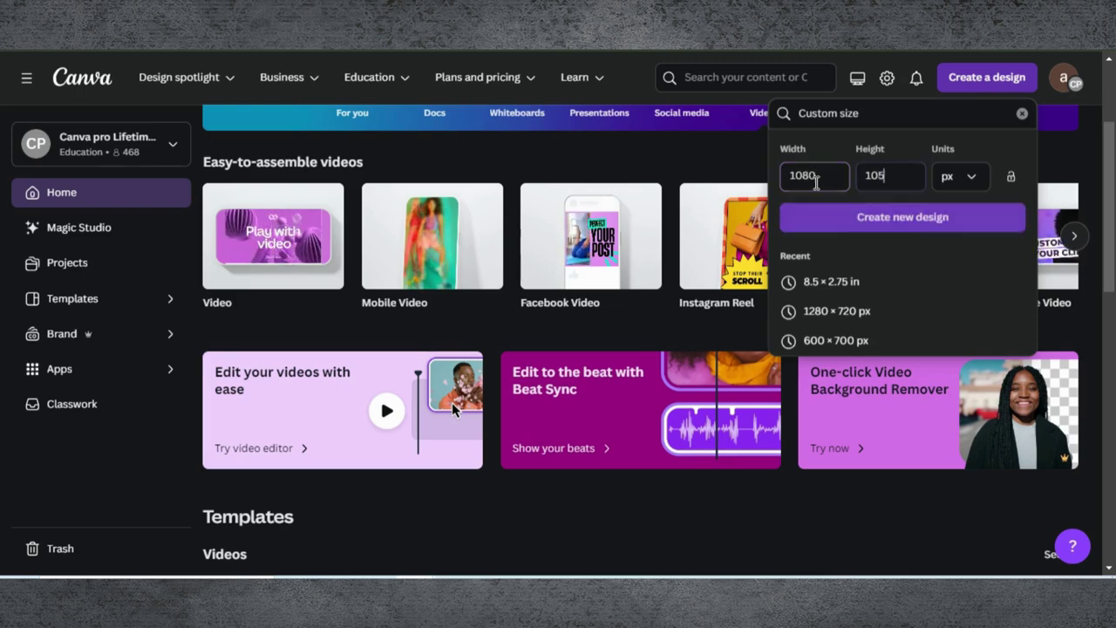
{"action": "type", "text": "0"}
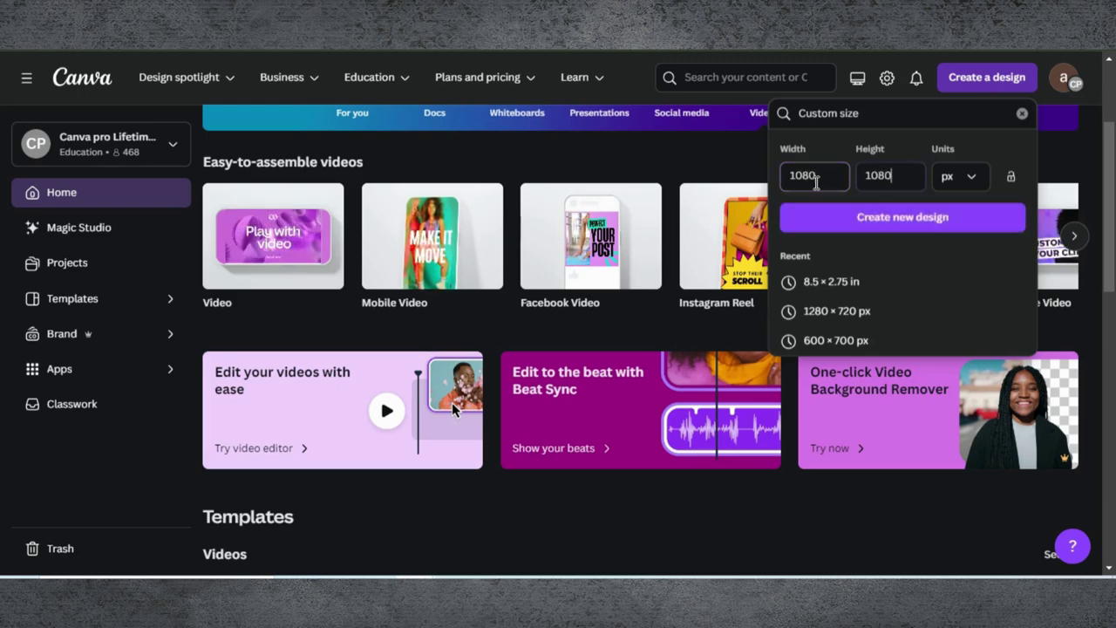
{"action": "left_click", "coordinate": [877, 212]}
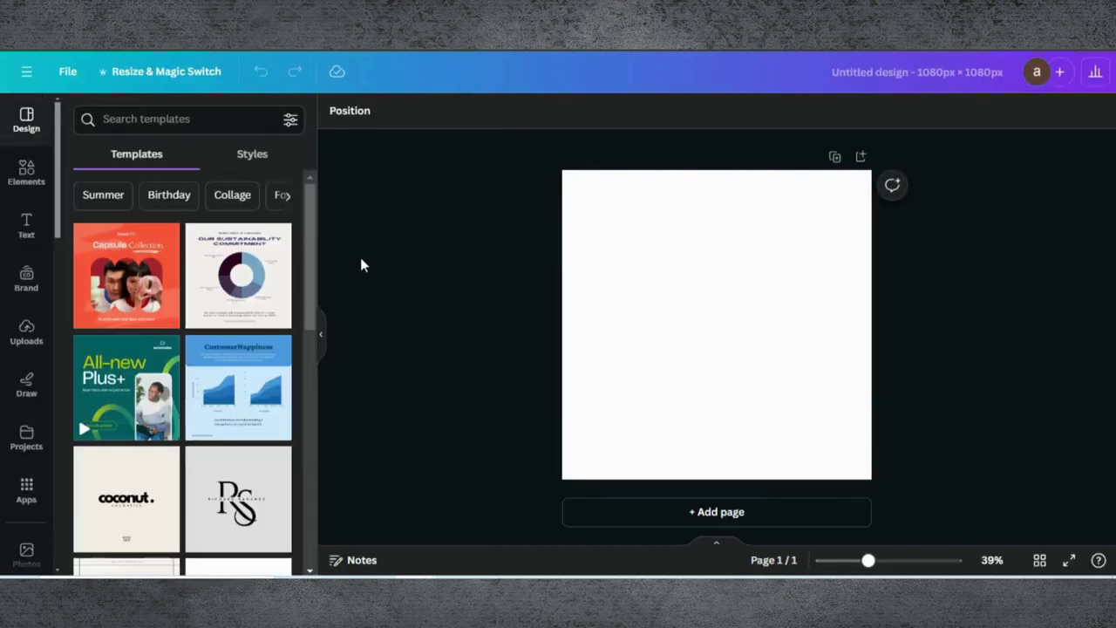
Place the uploaded chocolate package photo on the page and extract its upper bar with Magic Grab
{"action": "left_click", "coordinate": [33, 340]}
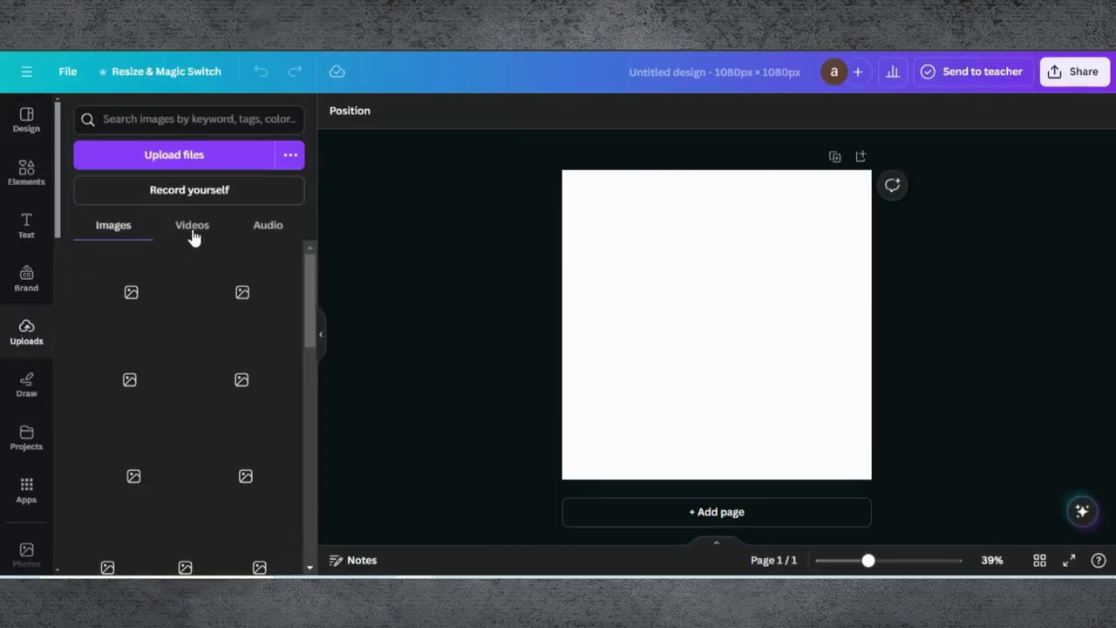
{"action": "left_click", "coordinate": [267, 288]}
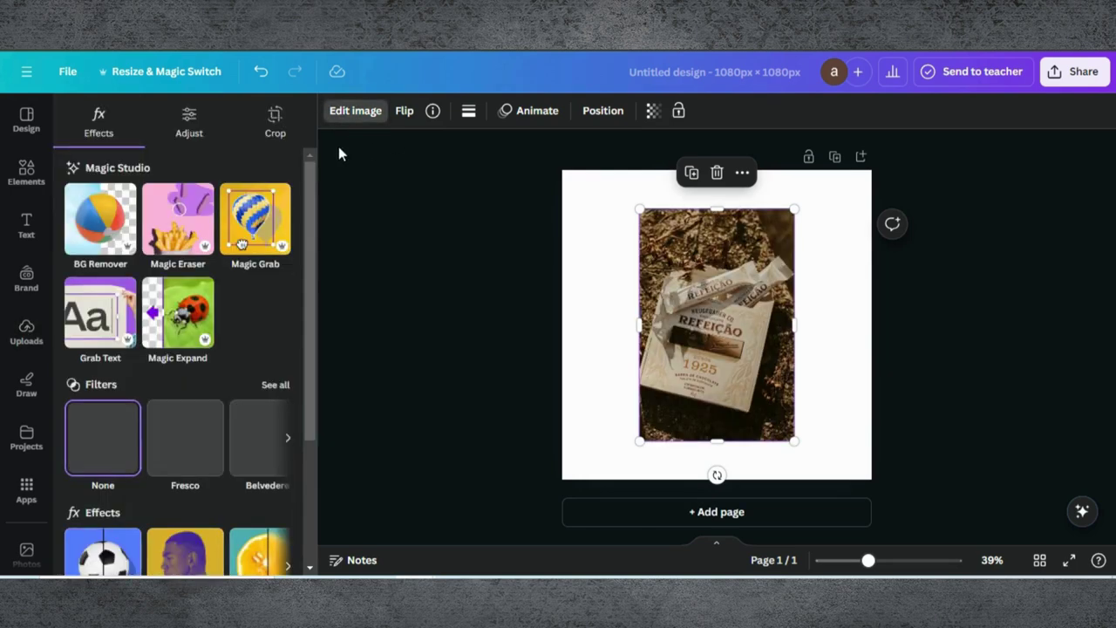
{"action": "left_click", "coordinate": [256, 206]}
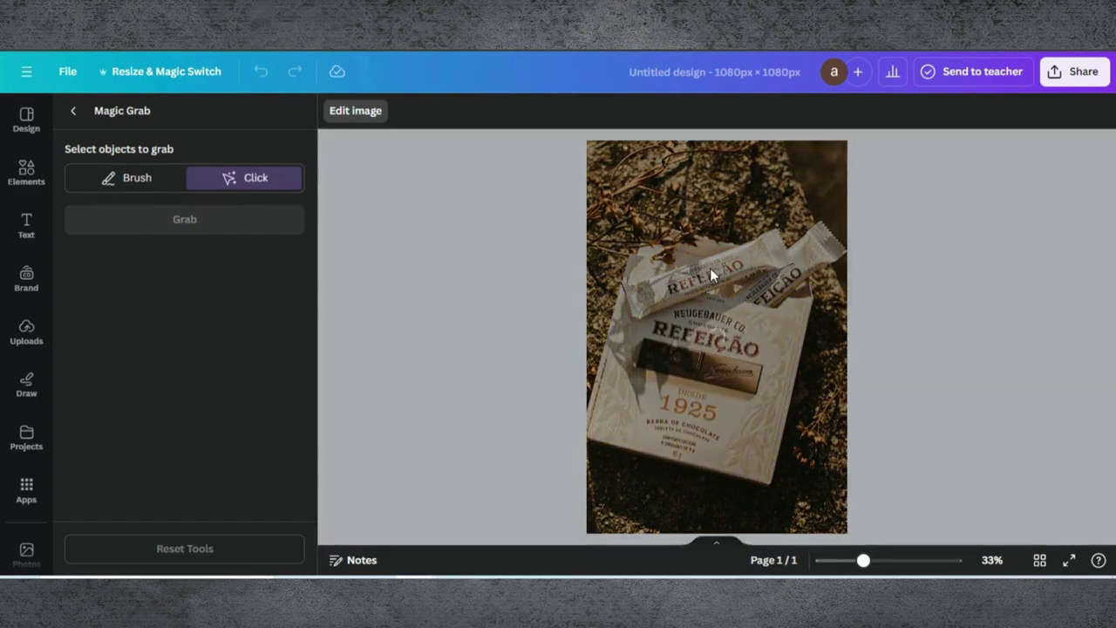
{"action": "left_click", "coordinate": [705, 267]}
{"action": "left_click", "coordinate": [259, 222]}
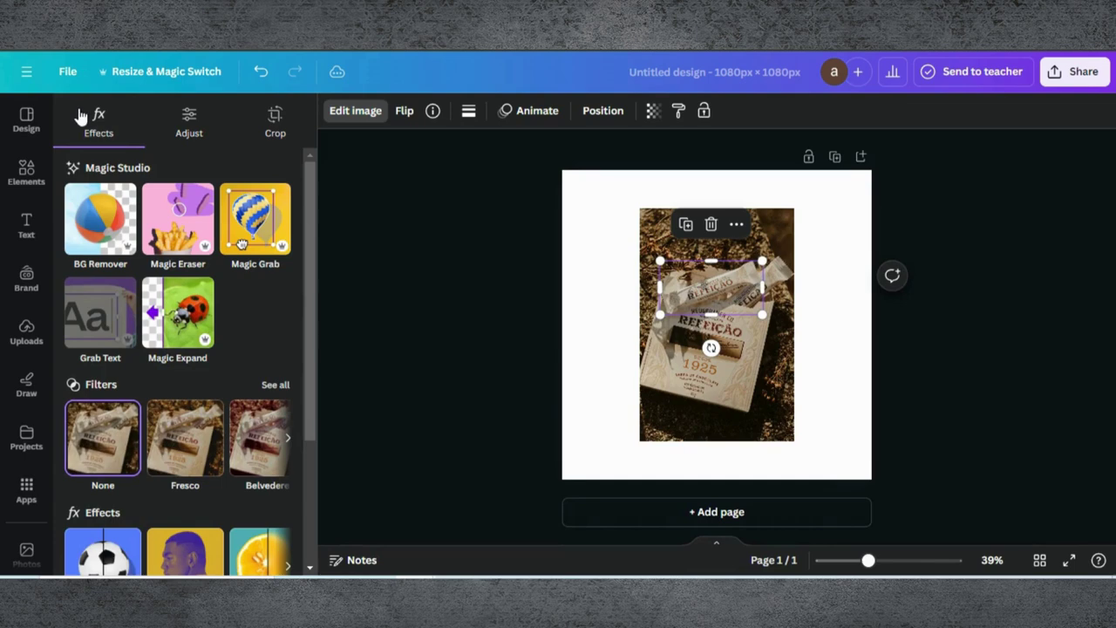
Delete the leftover package photo and apply BG Remover to the extracted chocolate bar
{"action": "left_click", "coordinate": [769, 354]}
{"action": "left_click", "coordinate": [717, 172]}
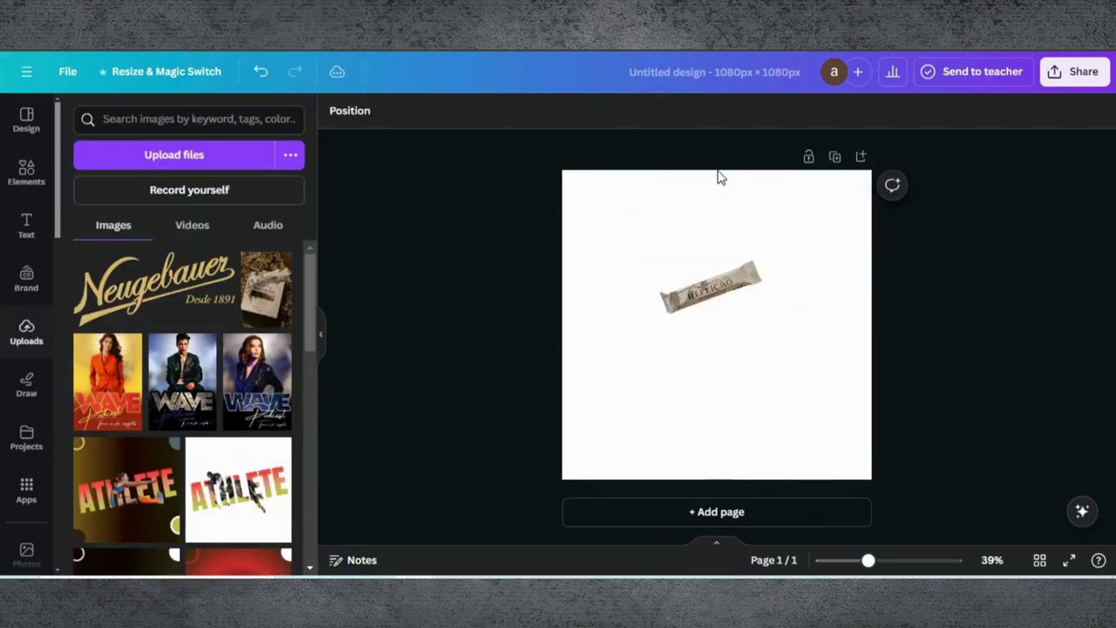
{"action": "left_click", "coordinate": [710, 293]}
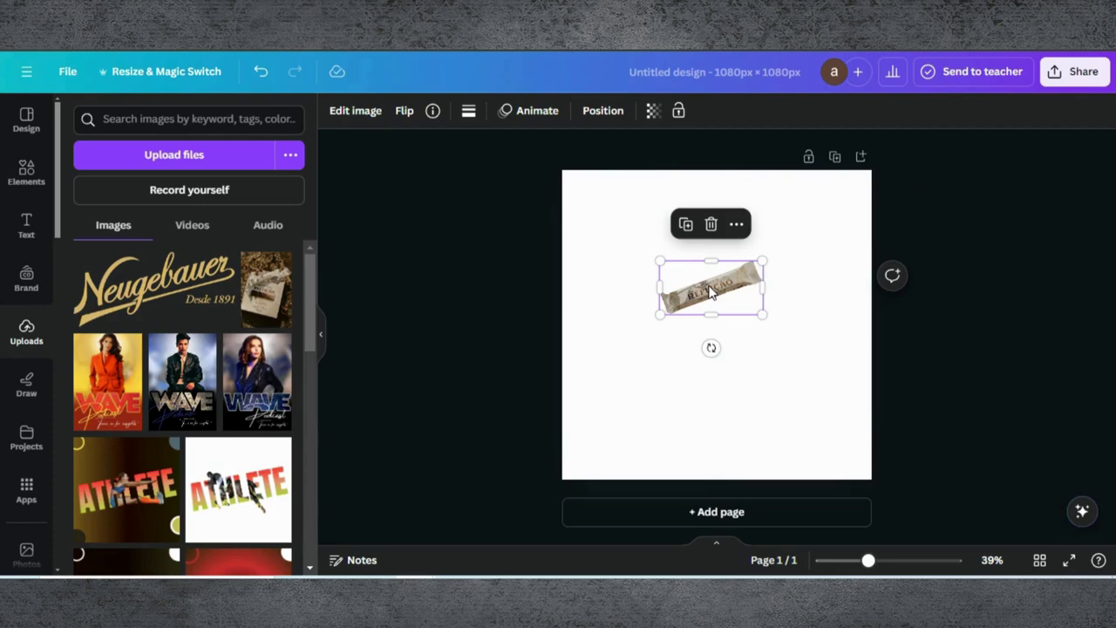
{"action": "left_click", "coordinate": [353, 111]}
{"action": "left_click", "coordinate": [109, 238]}
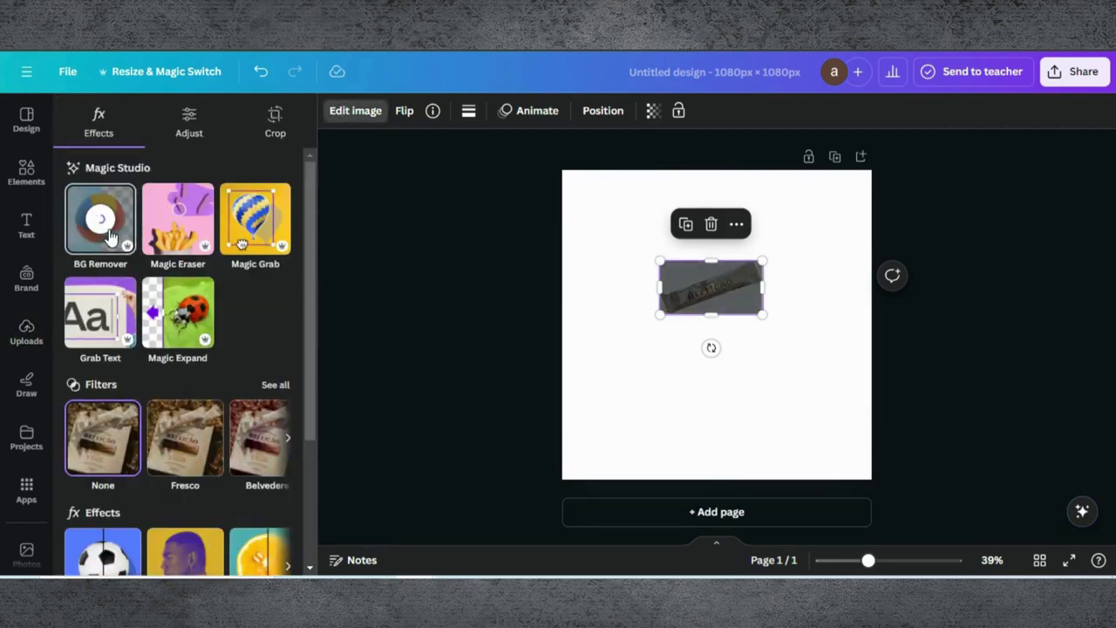
Enlarge the chocolate bar image and rotate it to lie nearly horizontal across the middle of the page
{"action": "left_click_drag", "start_coordinate": [661, 314], "coordinate": [561, 413]}
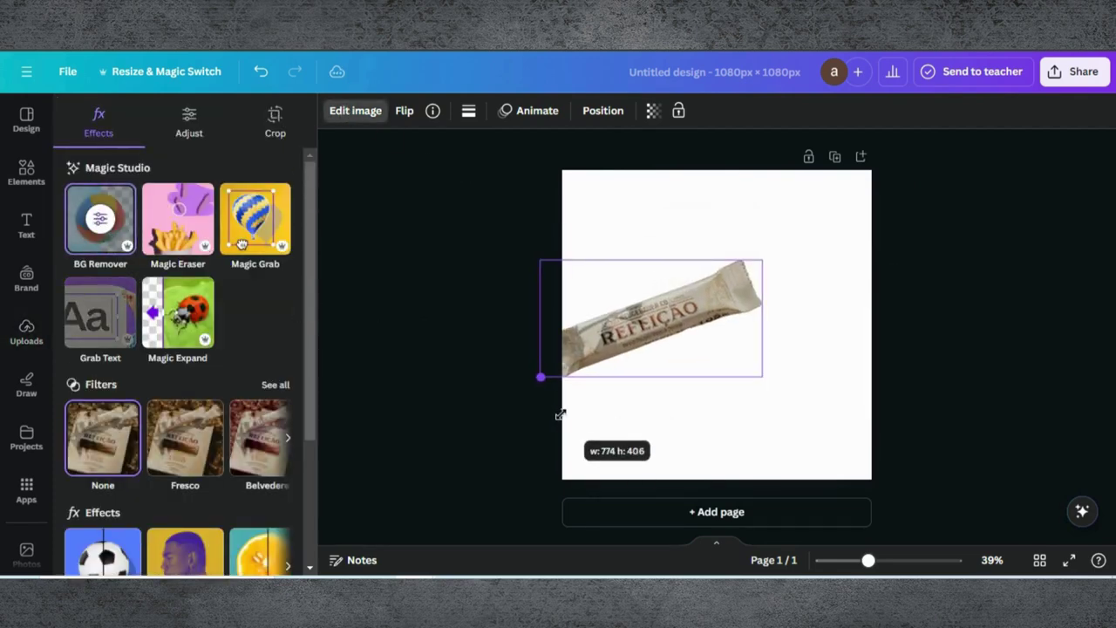
{"action": "left_click_drag", "start_coordinate": [703, 337], "coordinate": [748, 322]}
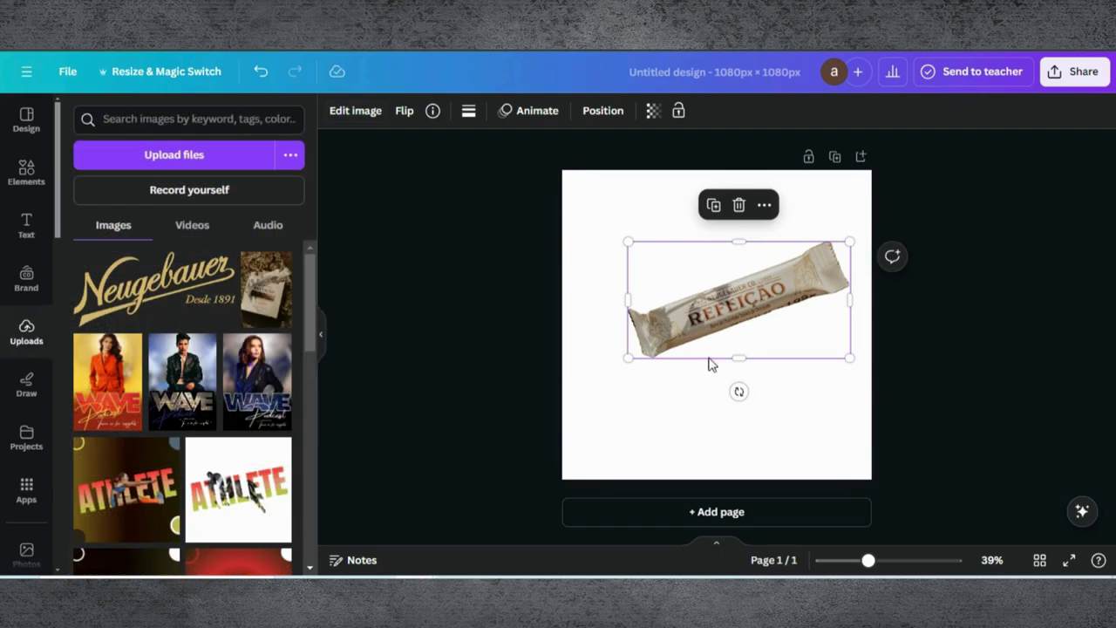
{"action": "left_click_drag", "start_coordinate": [739, 391], "coordinate": [713, 395]}
{"action": "left_click_drag", "start_coordinate": [714, 298], "coordinate": [670, 302]}
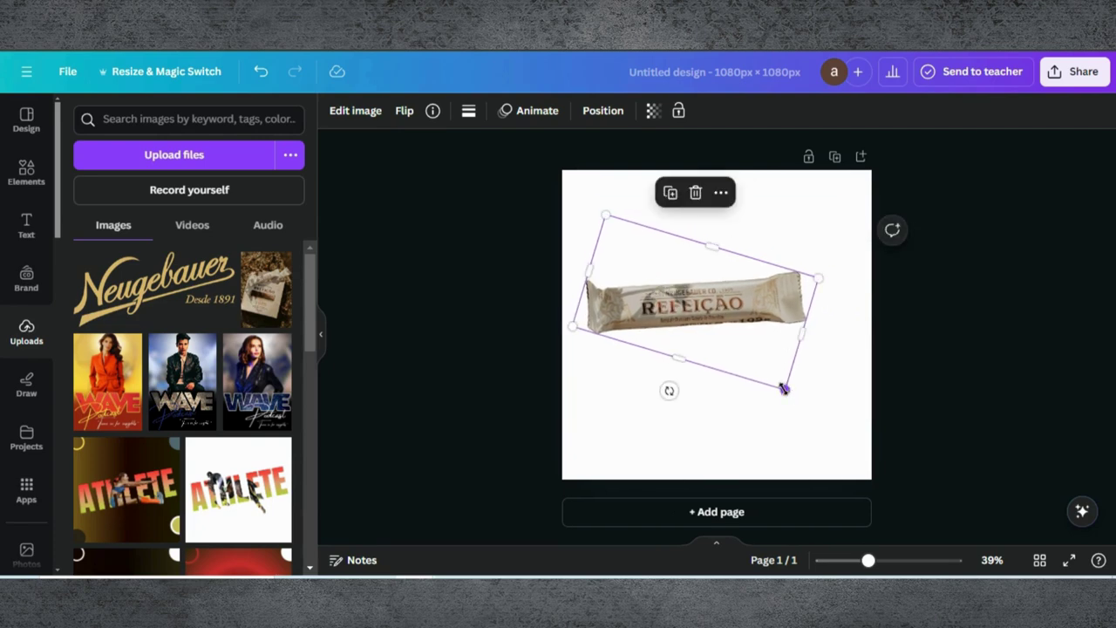
{"action": "left_click_drag", "start_coordinate": [784, 389], "coordinate": [849, 394]}
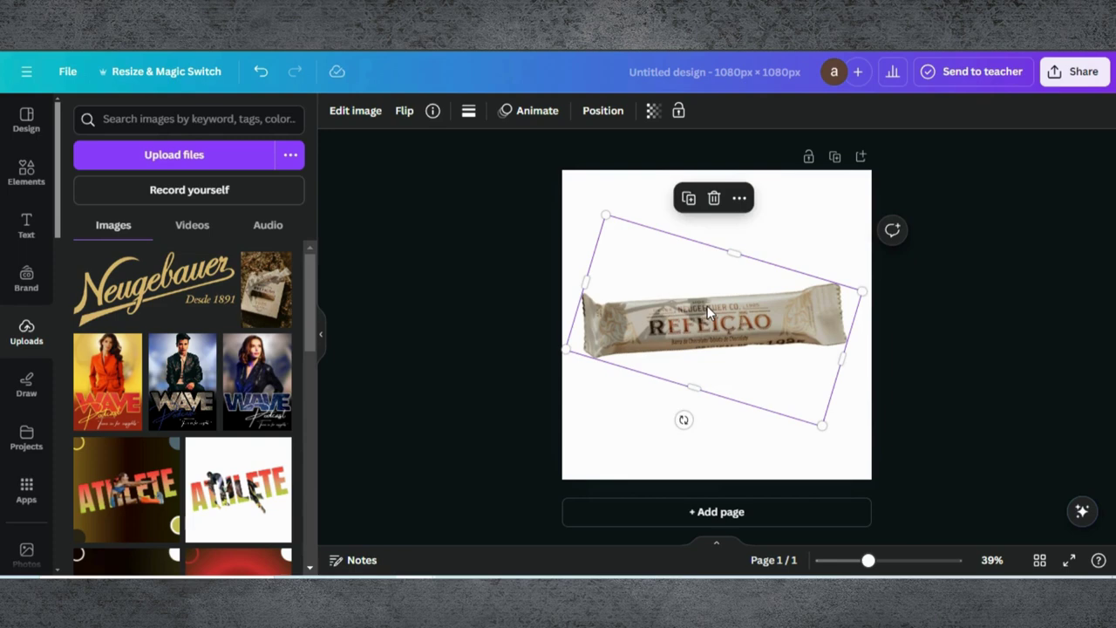
{"action": "left_click_drag", "start_coordinate": [709, 312], "coordinate": [712, 298]}
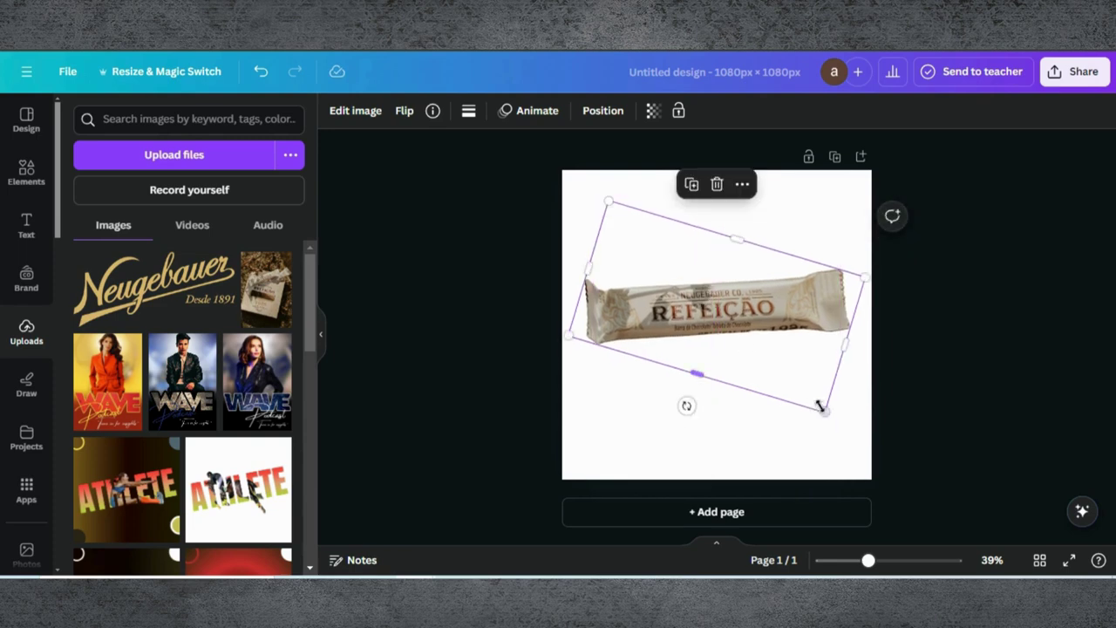
{"action": "left_click_drag", "start_coordinate": [687, 405], "coordinate": [681, 403]}
{"action": "left_click_drag", "start_coordinate": [748, 311], "coordinate": [758, 333]}
{"action": "left_click", "coordinate": [520, 319]}
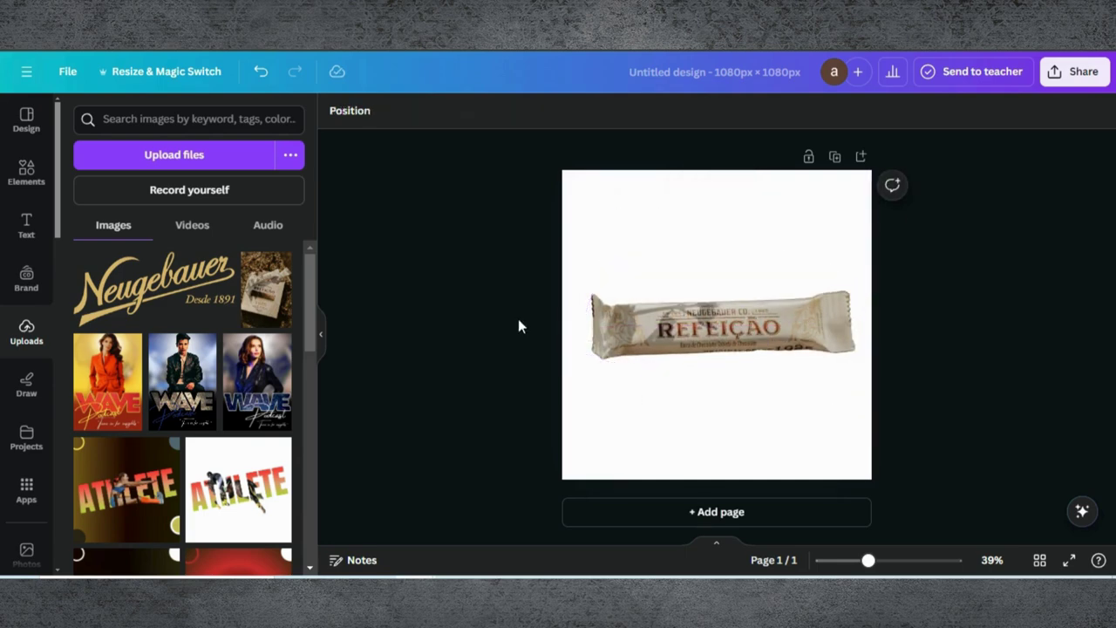
Add a heading reading "Chocolate" and place it just below the chocolate bar
{"action": "left_click", "coordinate": [27, 225]}
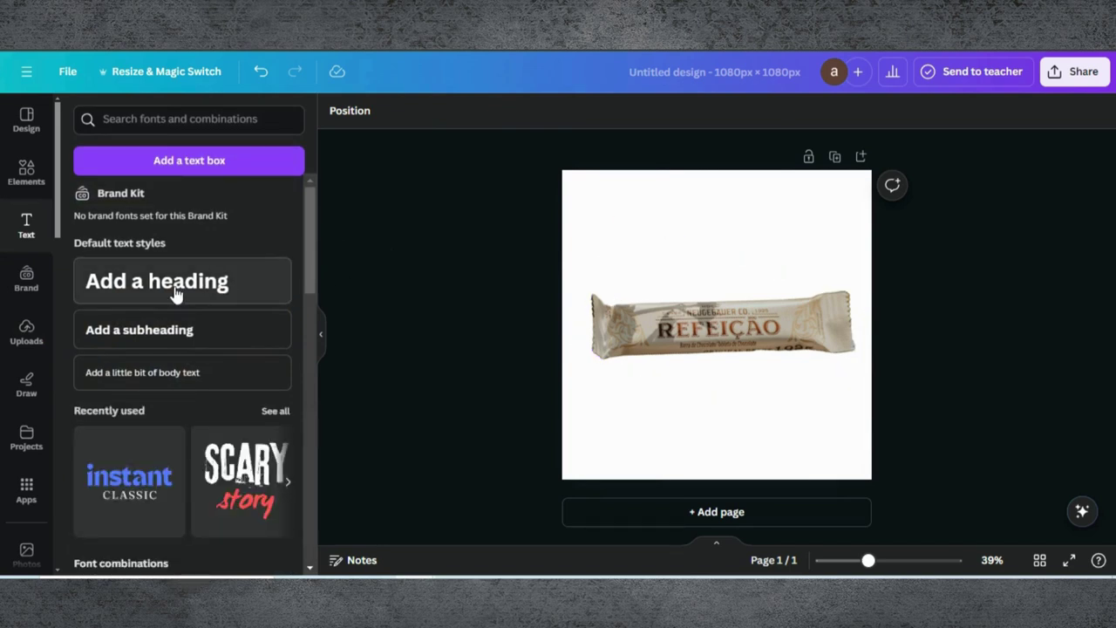
{"action": "left_click", "coordinate": [174, 295]}
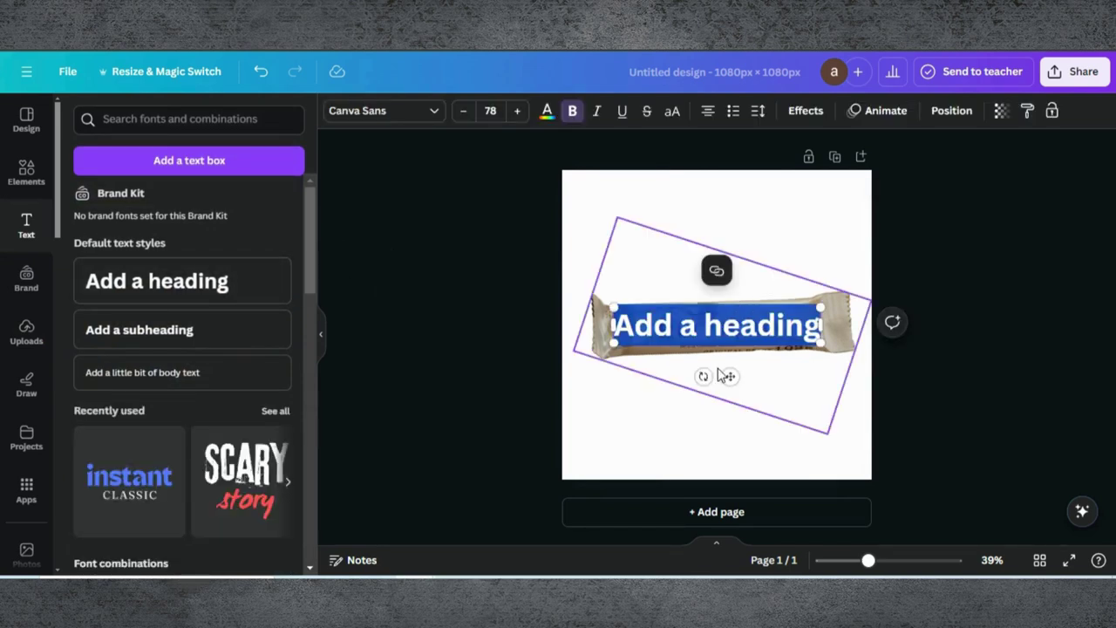
{"action": "type", "text": "Choc"}
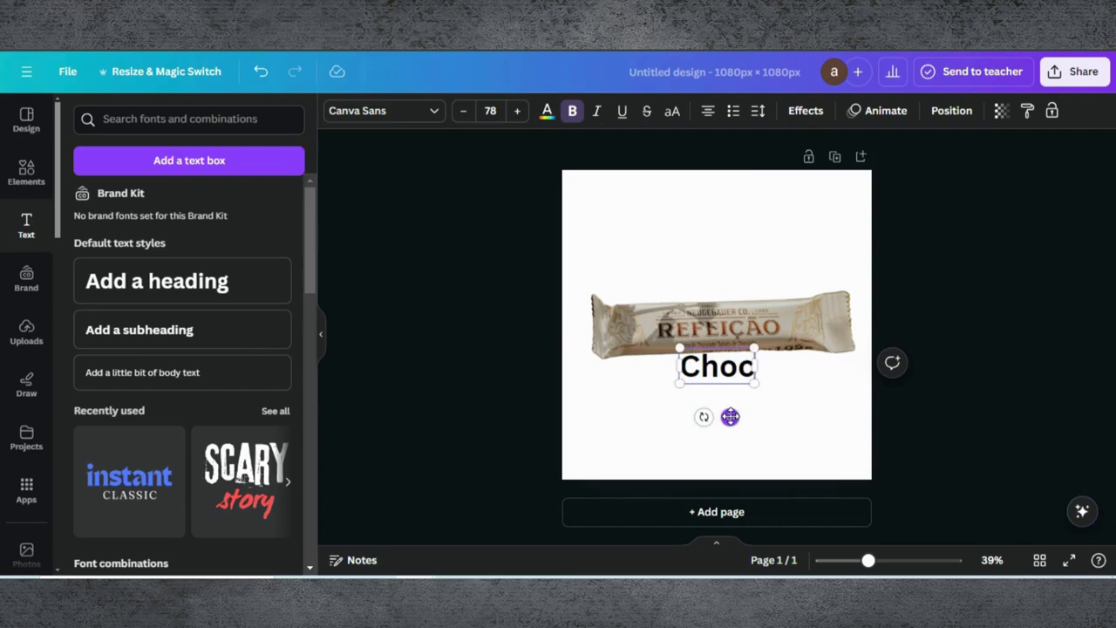
{"action": "type", "text": "olate"}
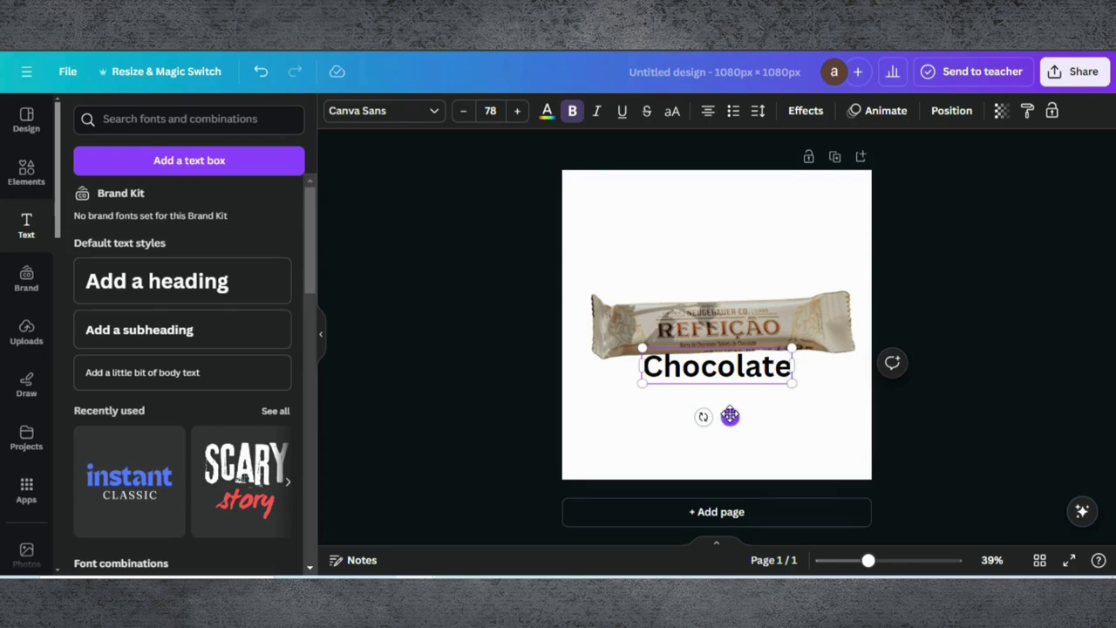
{"action": "left_click_drag", "start_coordinate": [730, 415], "coordinate": [717, 420]}
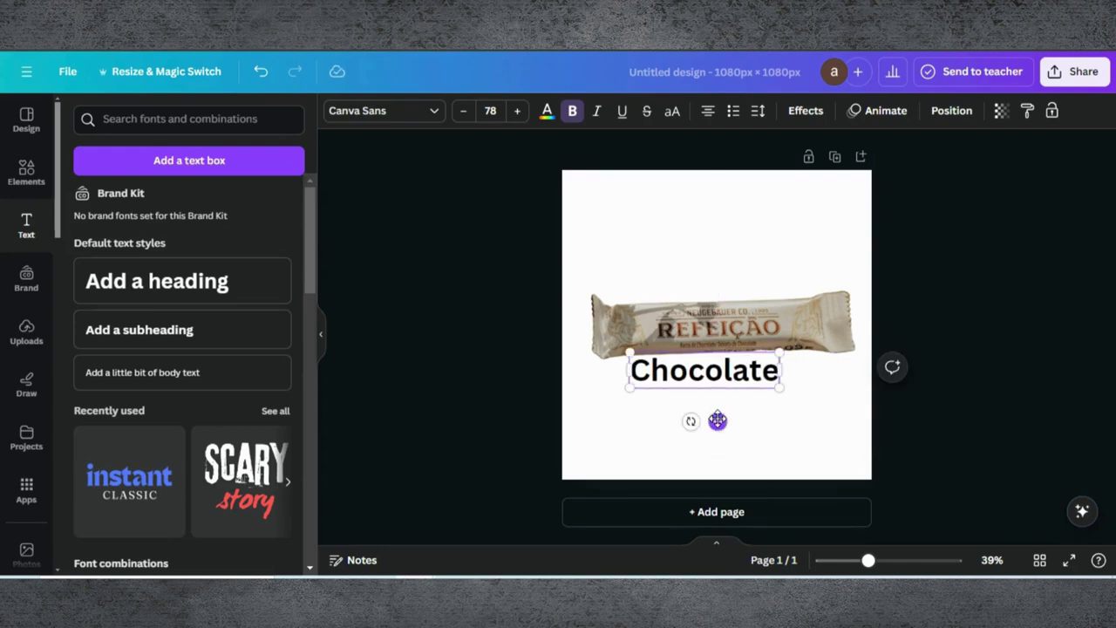
Change the "Chocolate" heading's font to Anton and enlarge it to size 155
{"action": "left_click", "coordinate": [367, 118]}
{"action": "left_click", "coordinate": [169, 155]}
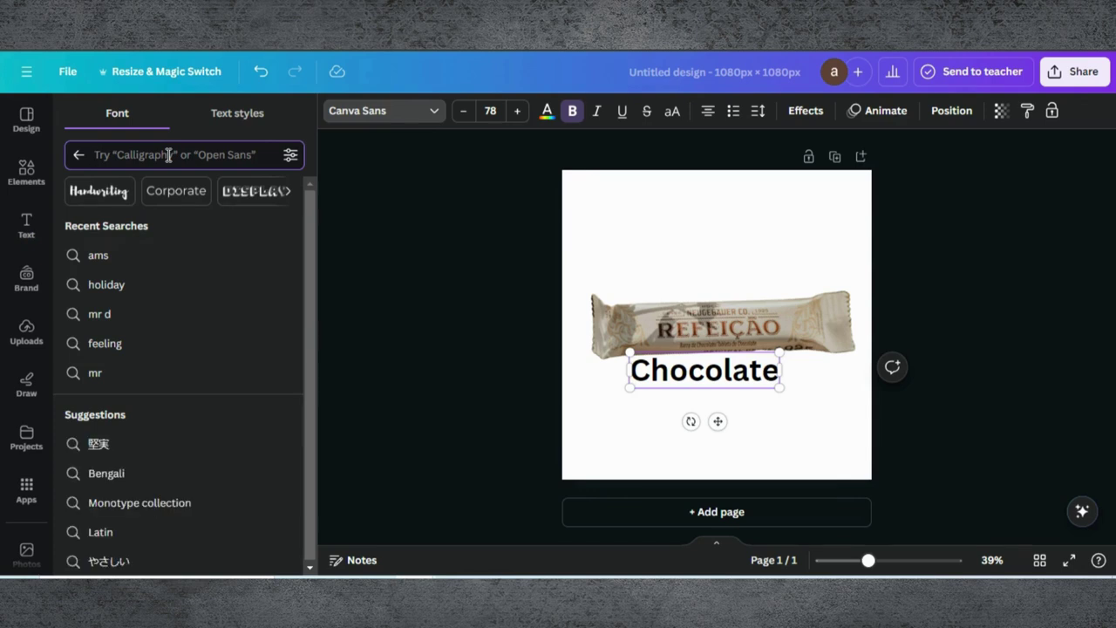
{"action": "type", "text": "anton"}
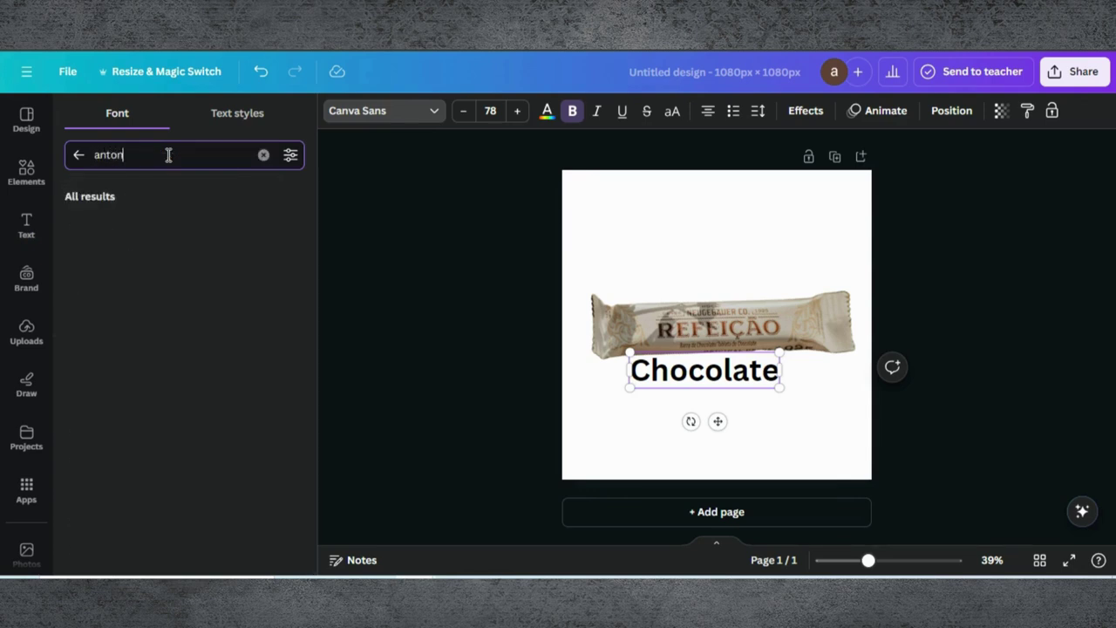
{"action": "left_click", "coordinate": [117, 228]}
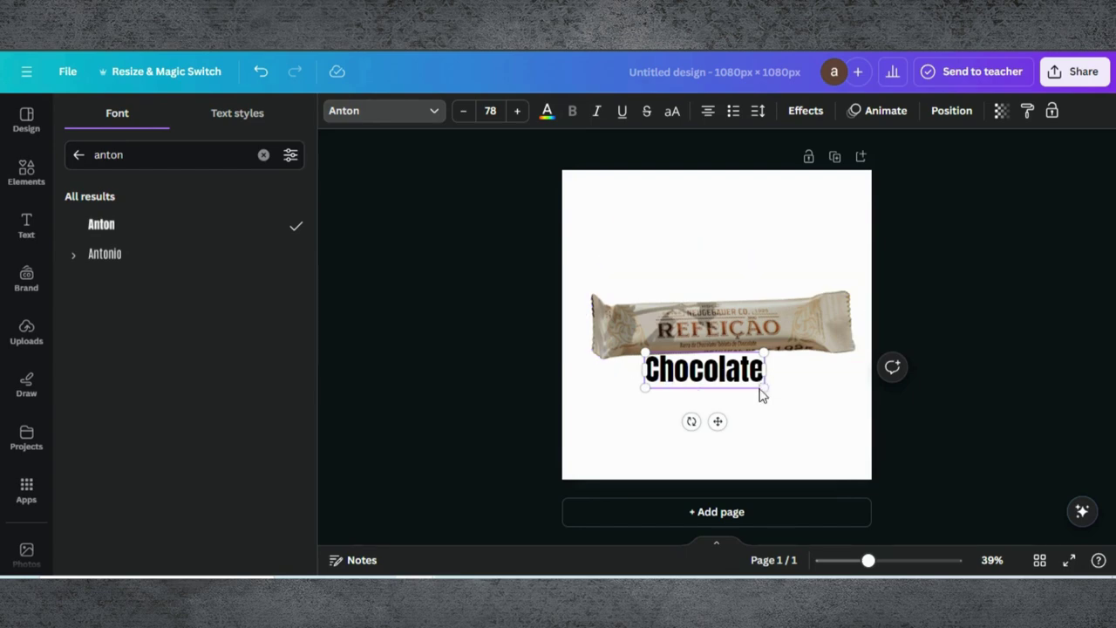
{"action": "left_click_drag", "start_coordinate": [761, 387], "coordinate": [879, 423]}
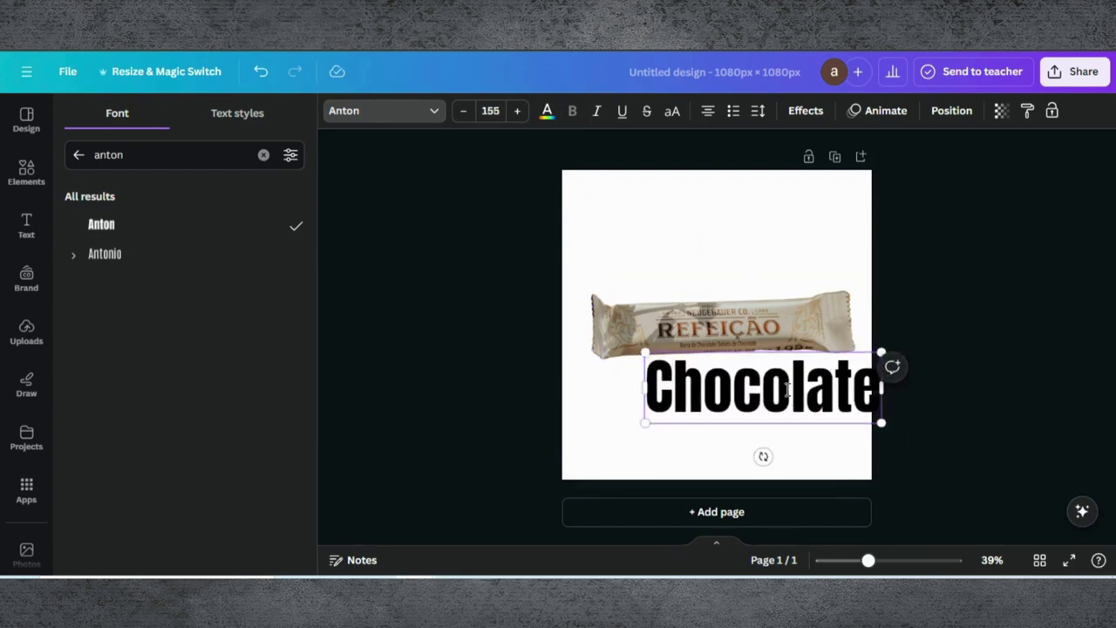
Duplicate the "Chocolate" heading below the original and change the copy's text to "Pure Bliss"
{"action": "left_click", "coordinate": [707, 462]}
{"action": "left_click_drag", "start_coordinate": [757, 393], "coordinate": [667, 460]}
{"action": "scroll", "coordinate": [702, 314], "scroll_direction": "up", "scroll_amount": 2}
{"action": "left_click", "coordinate": [692, 319]}
{"action": "double_click", "coordinate": [667, 460]}
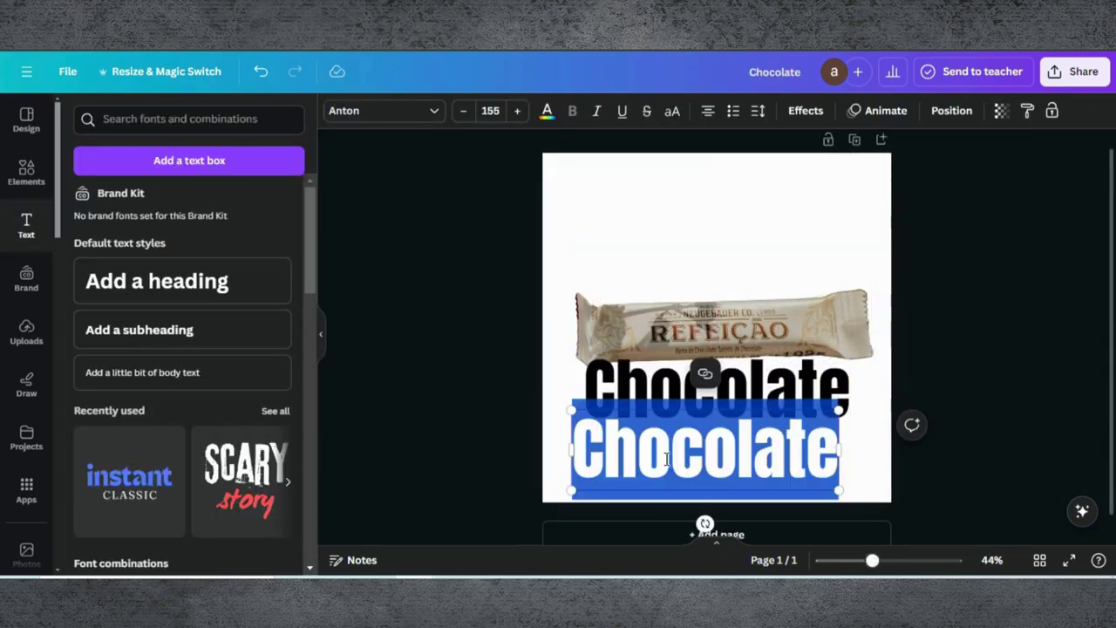
{"action": "type", "text": "Pure Bliss"}
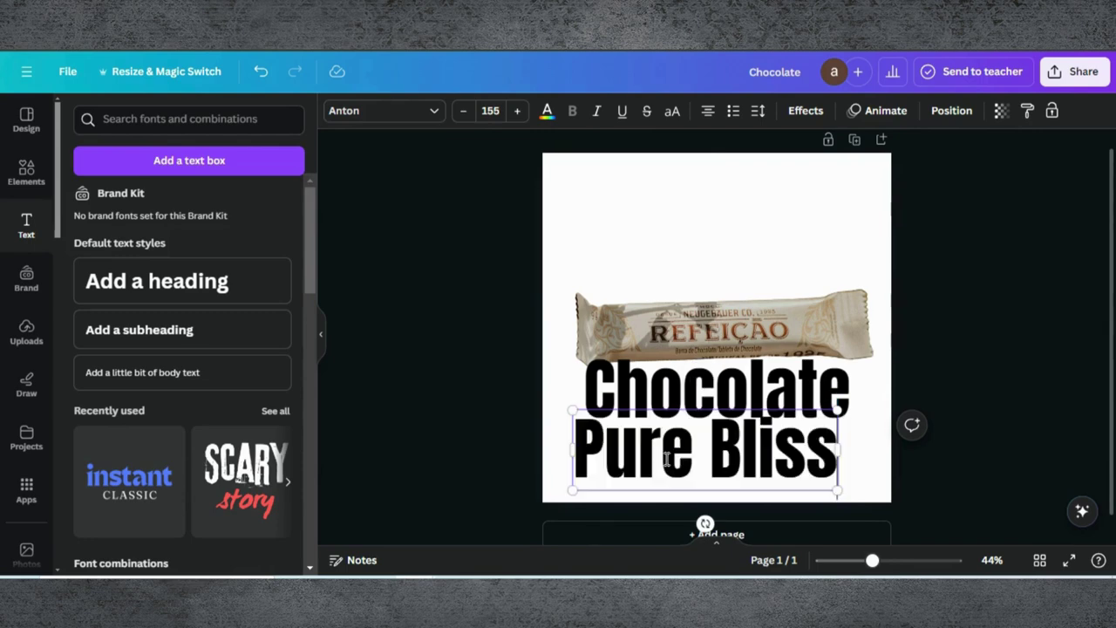
Shrink the "Pure Bliss" text to about size 77.6 and align it under the start of "Chocolate"
{"action": "left_click_drag", "start_coordinate": [837, 489], "coordinate": [677, 434]}
{"action": "left_click", "coordinate": [713, 474]}
{"action": "left_click", "coordinate": [665, 425]}
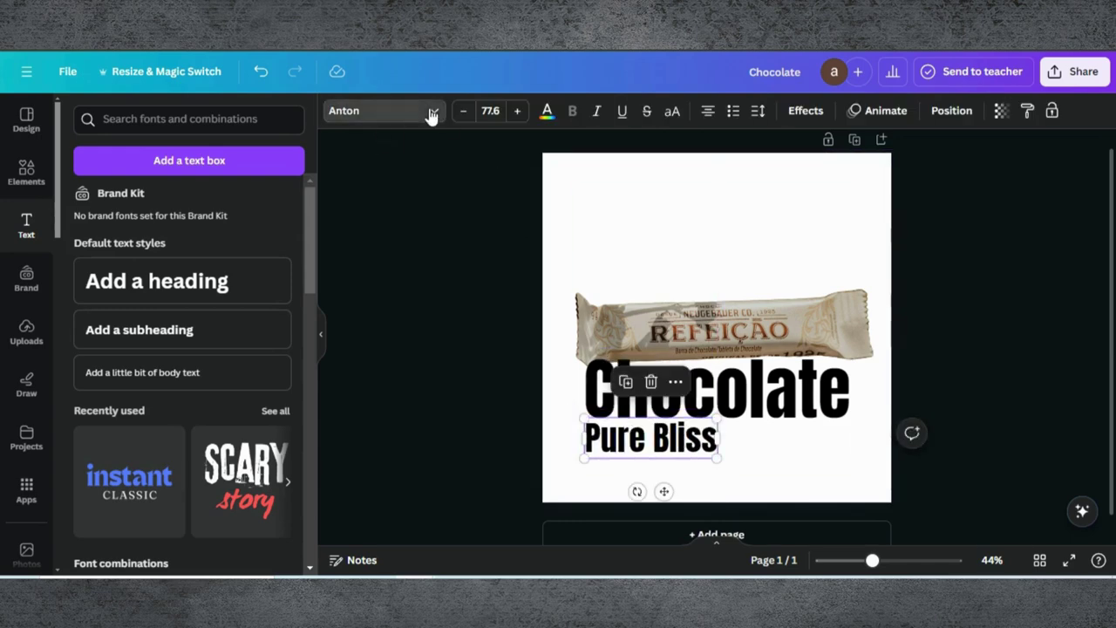
Change the "Pure Bliss" text's font to Poppins and shift it slightly right under the heading
{"action": "left_click", "coordinate": [427, 111]}
{"action": "left_click", "coordinate": [263, 155]}
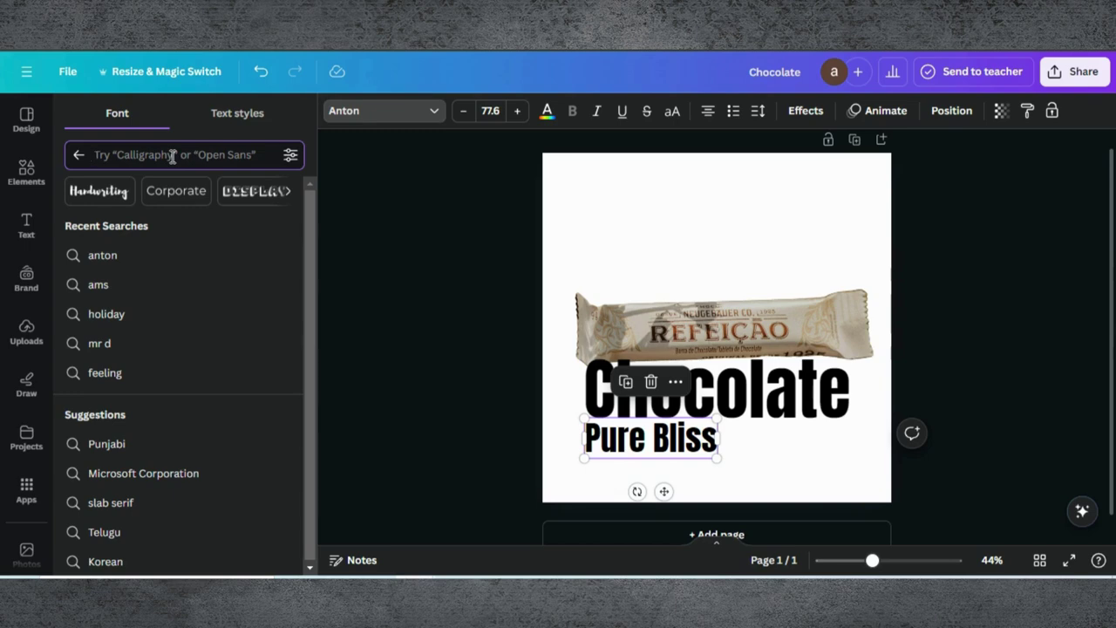
{"action": "type", "text": "pop"}
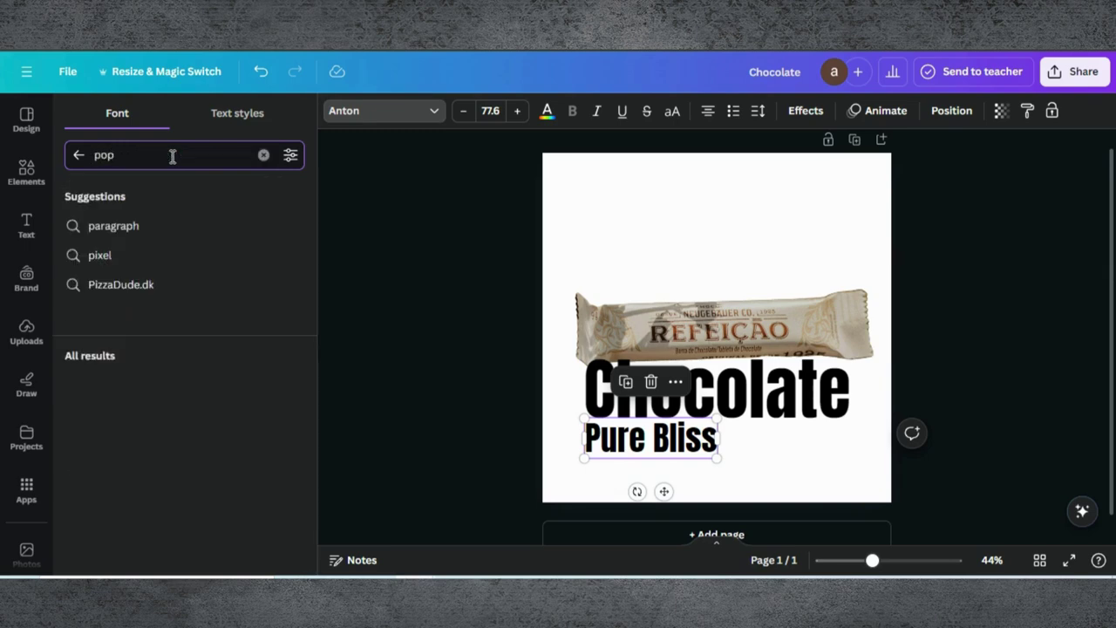
{"action": "left_click", "coordinate": [149, 230]}
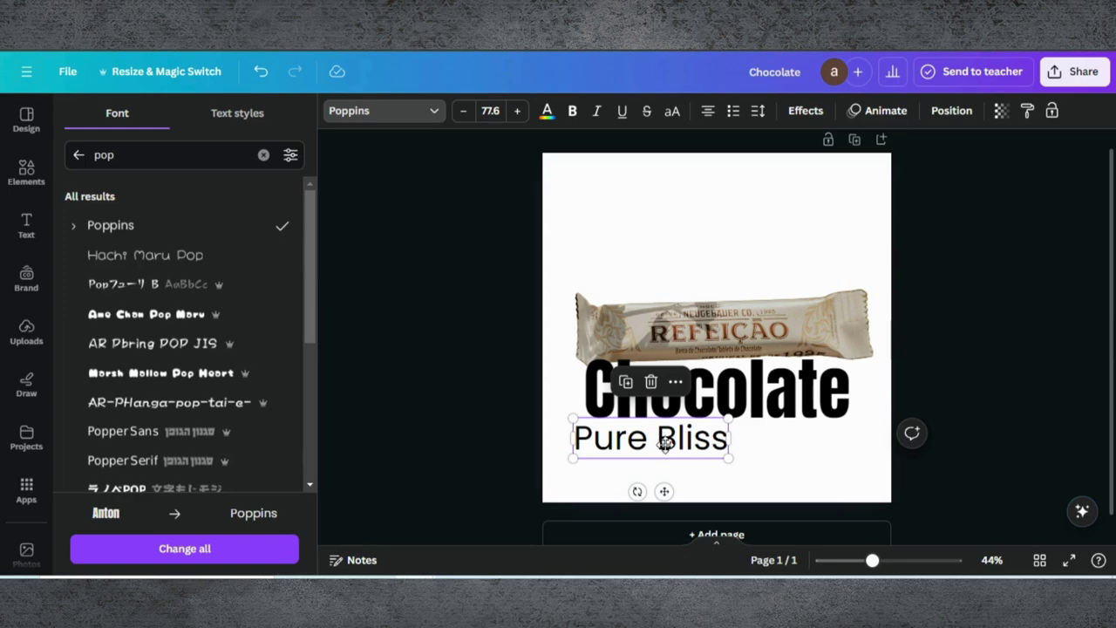
{"action": "left_click_drag", "start_coordinate": [665, 445], "coordinate": [684, 443]}
Move the "Chocolate" heading slightly right and up, and enlarge the bar image to span nearly the full page width
{"action": "left_click", "coordinate": [720, 373]}
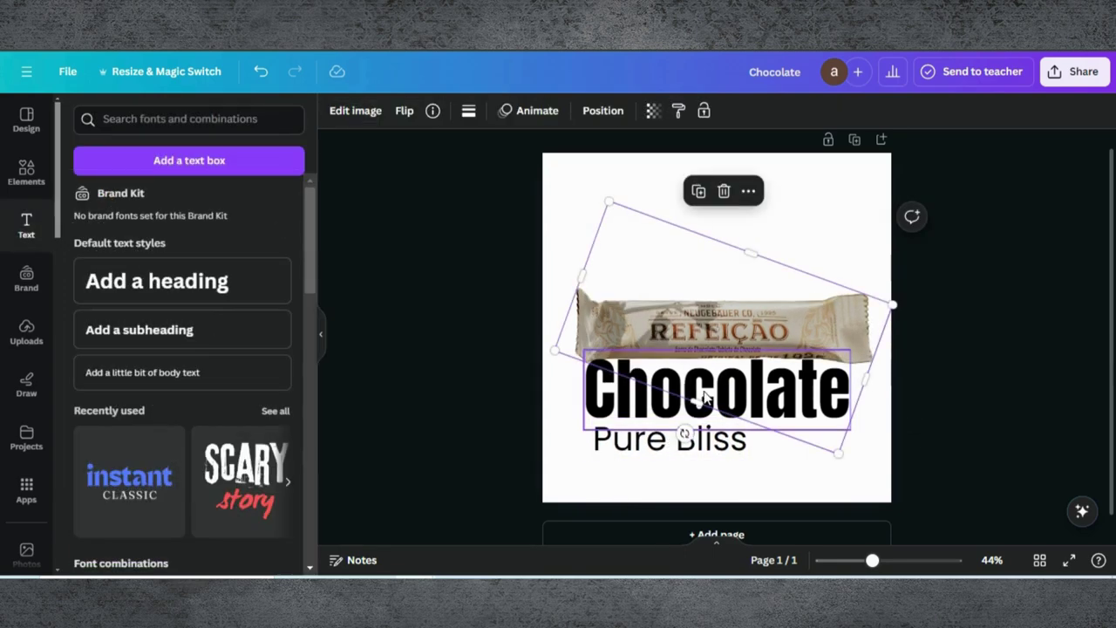
{"action": "left_click", "coordinate": [719, 390]}
{"action": "left_click_drag", "start_coordinate": [718, 390], "coordinate": [734, 377]}
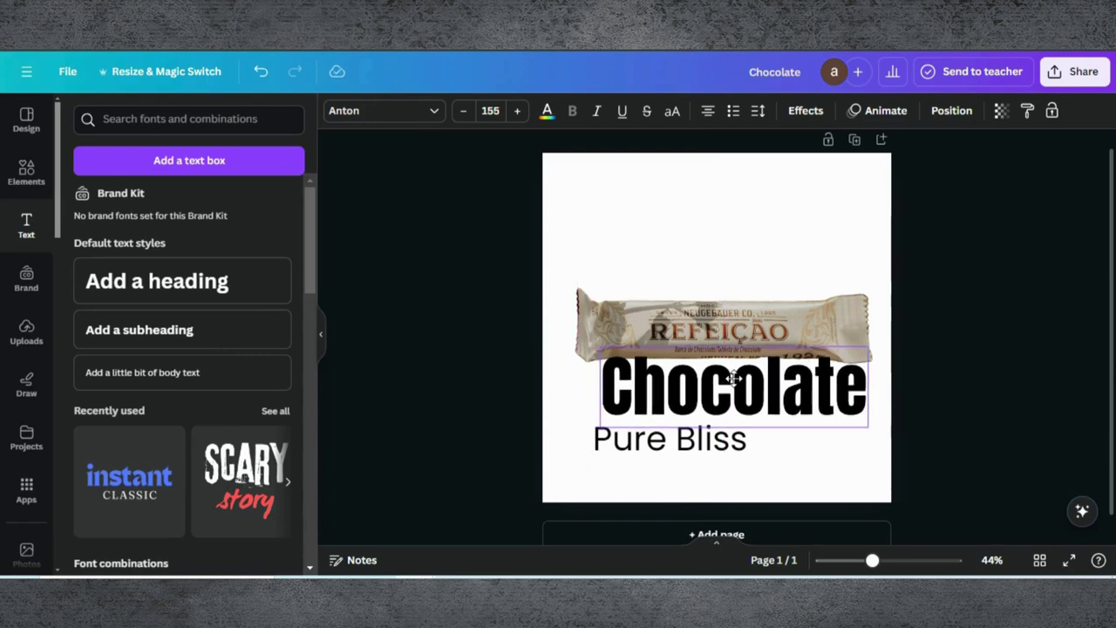
{"action": "left_click", "coordinate": [663, 323]}
{"action": "left_click_drag", "start_coordinate": [712, 449], "coordinate": [670, 440]}
{"action": "left_click_drag", "start_coordinate": [894, 303], "coordinate": [911, 302]}
Switch the "Chocolate" heading to uppercase
{"action": "left_click", "coordinate": [733, 383]}
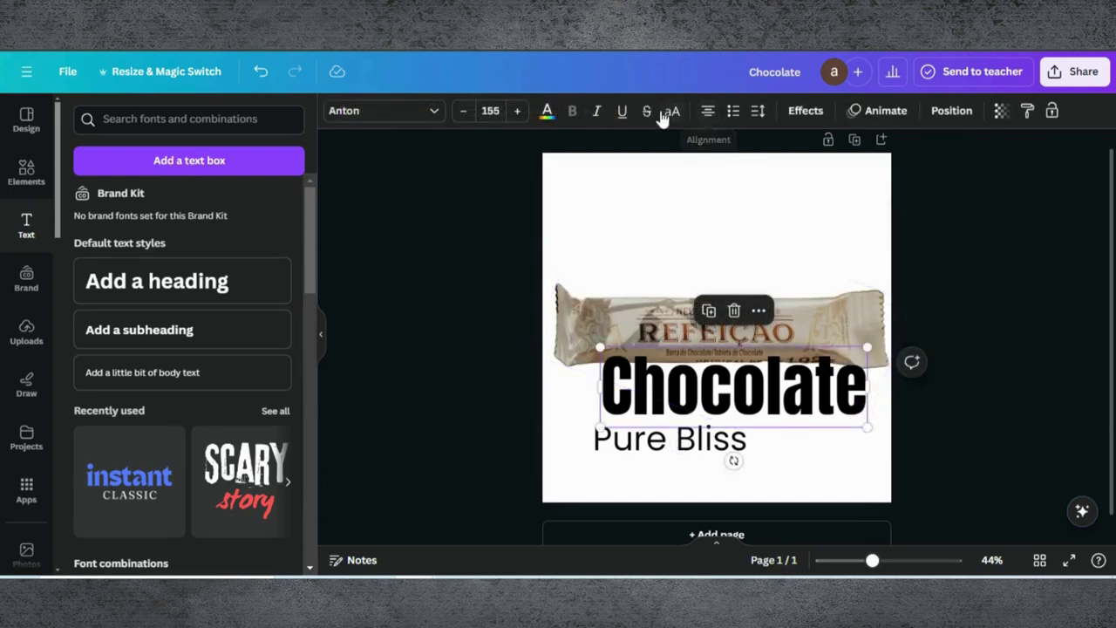
{"action": "left_click", "coordinate": [671, 112]}
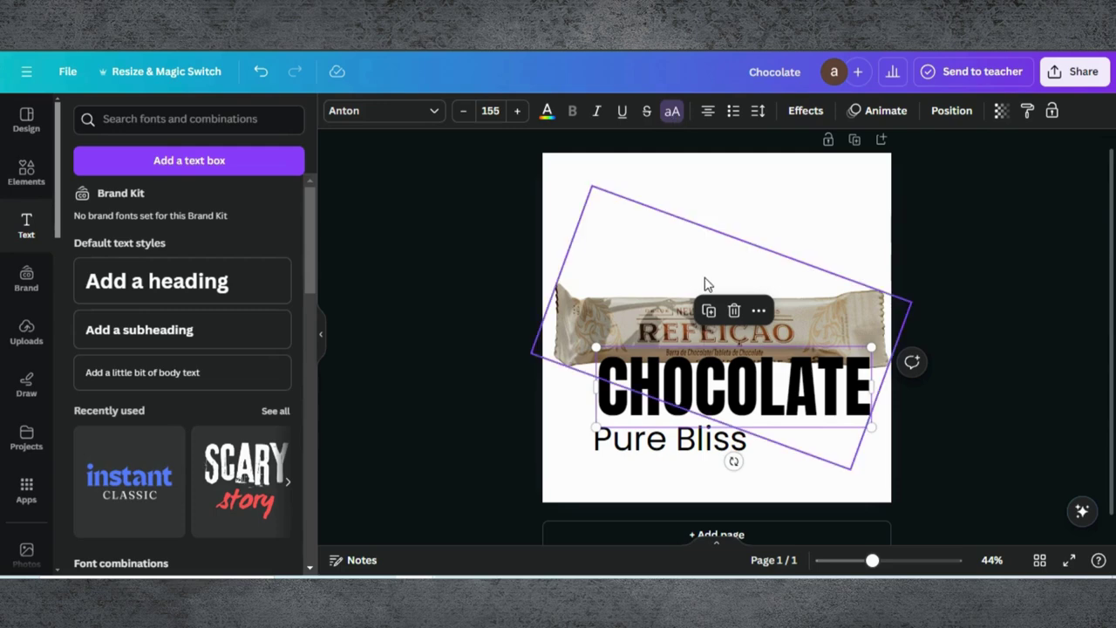
Send the "CHOCOLATE" heading behind the bar image and nudge the "Pure Bliss" text slightly up beneath it
{"action": "left_click", "coordinate": [701, 375]}
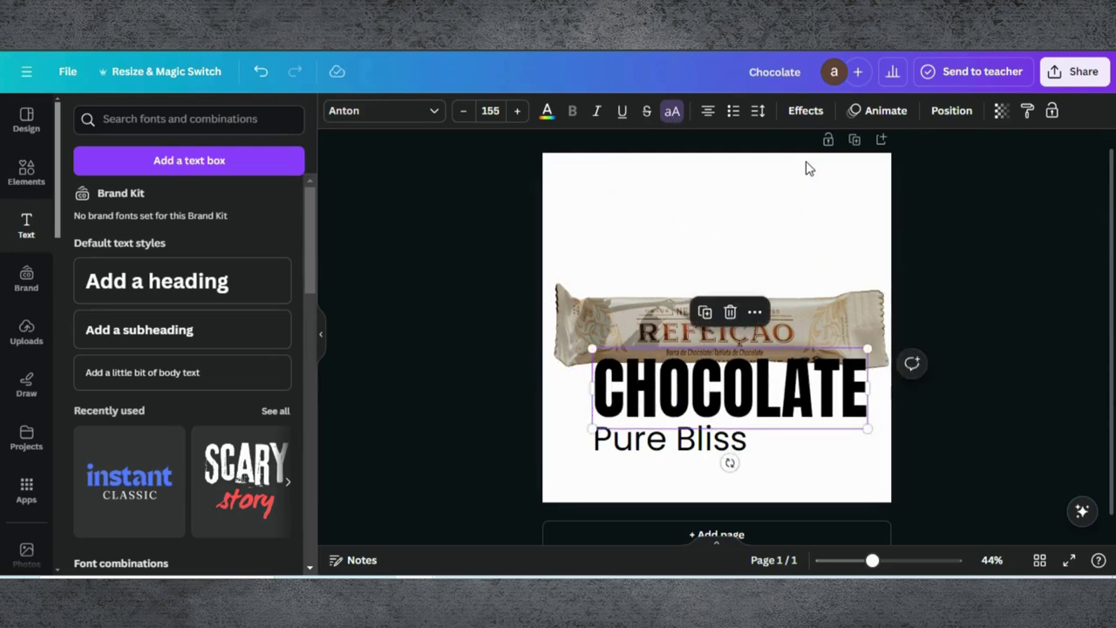
{"action": "left_click", "coordinate": [951, 111]}
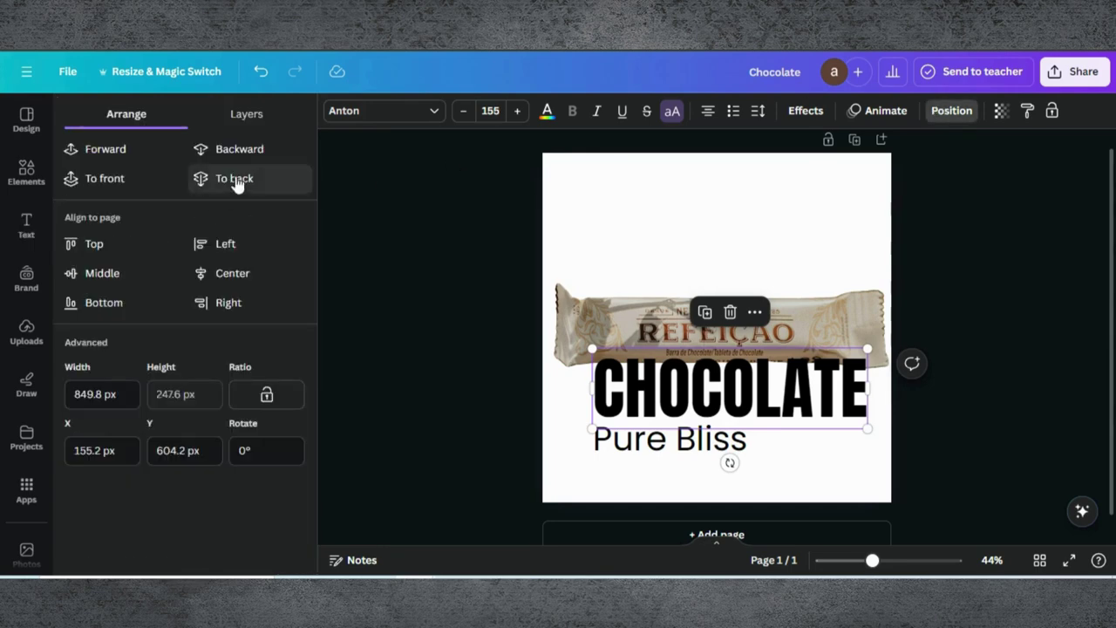
{"action": "left_click", "coordinate": [235, 179]}
{"action": "left_click", "coordinate": [628, 436]}
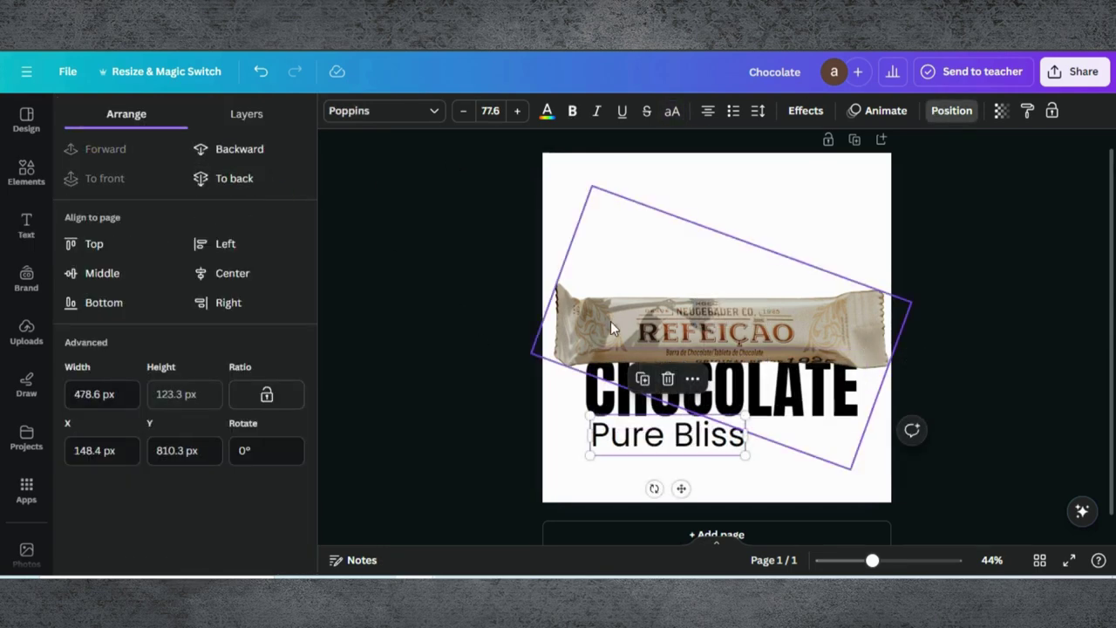
Add a Drop shadow to the chocolate bar image with intensity 71 and a slightly increased blur amount
{"action": "left_click", "coordinate": [612, 323]}
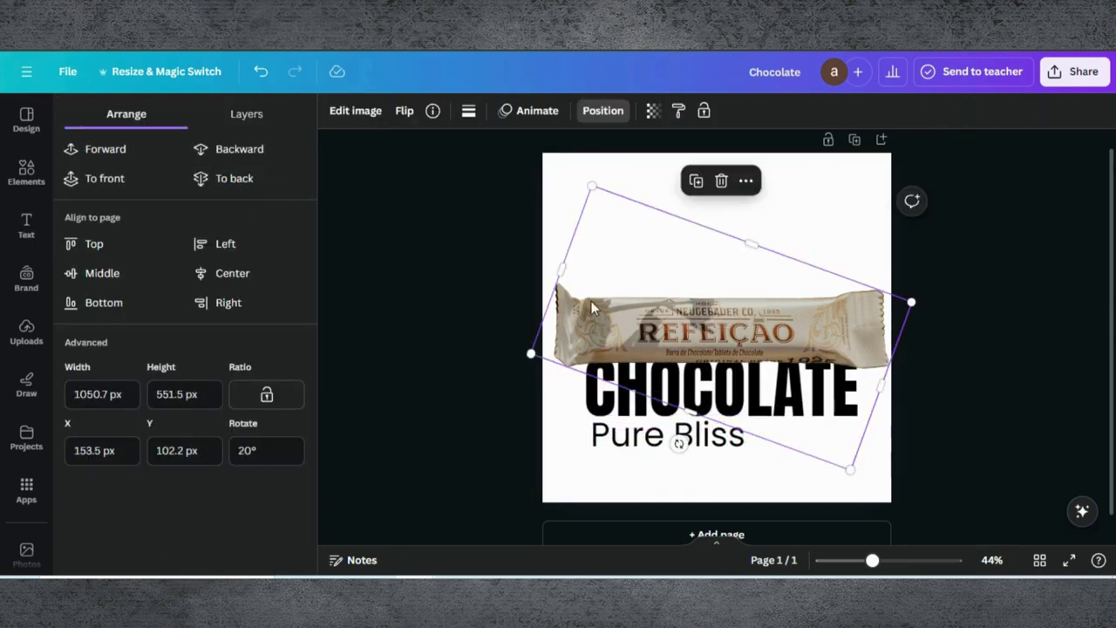
{"action": "left_click", "coordinate": [355, 111]}
{"action": "scroll", "coordinate": [242, 275], "scroll_direction": "down", "scroll_amount": 3}
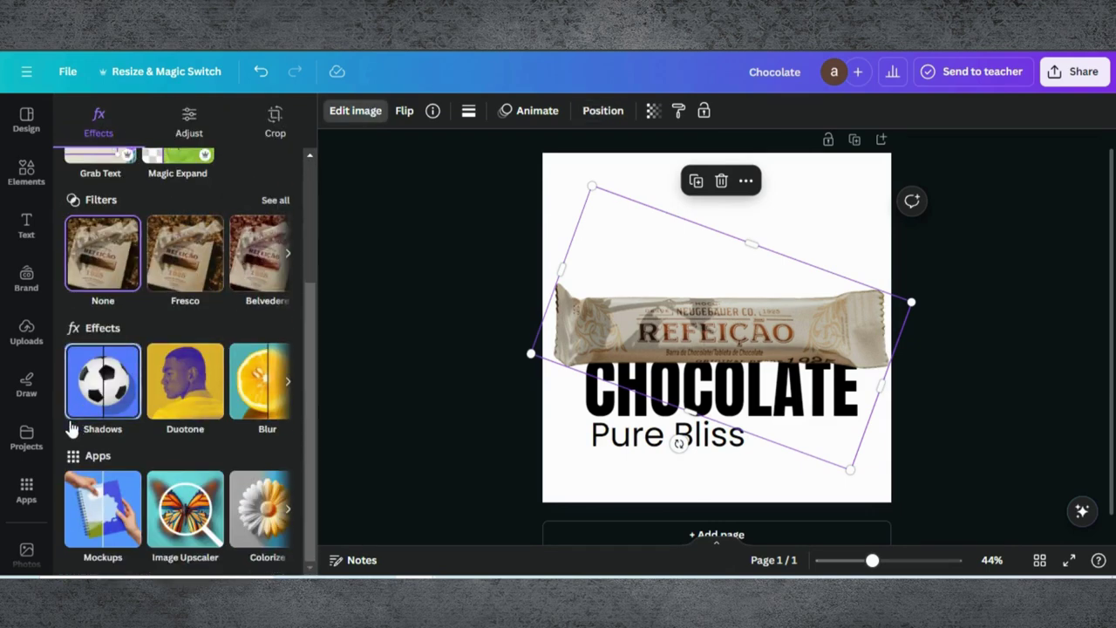
{"action": "left_click", "coordinate": [105, 377]}
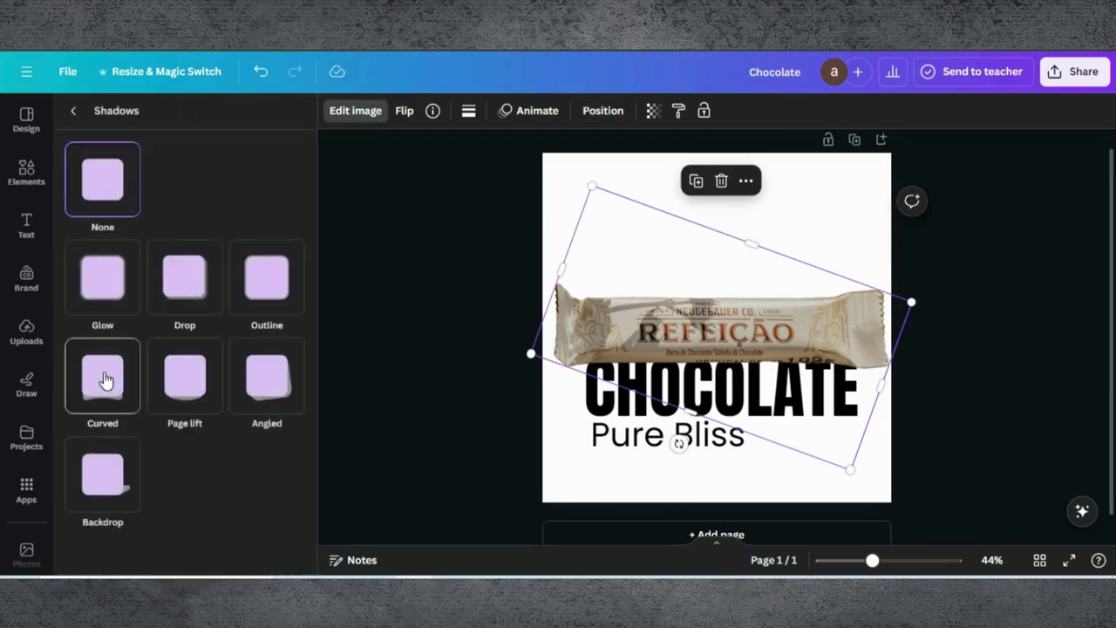
{"action": "left_click", "coordinate": [191, 289]}
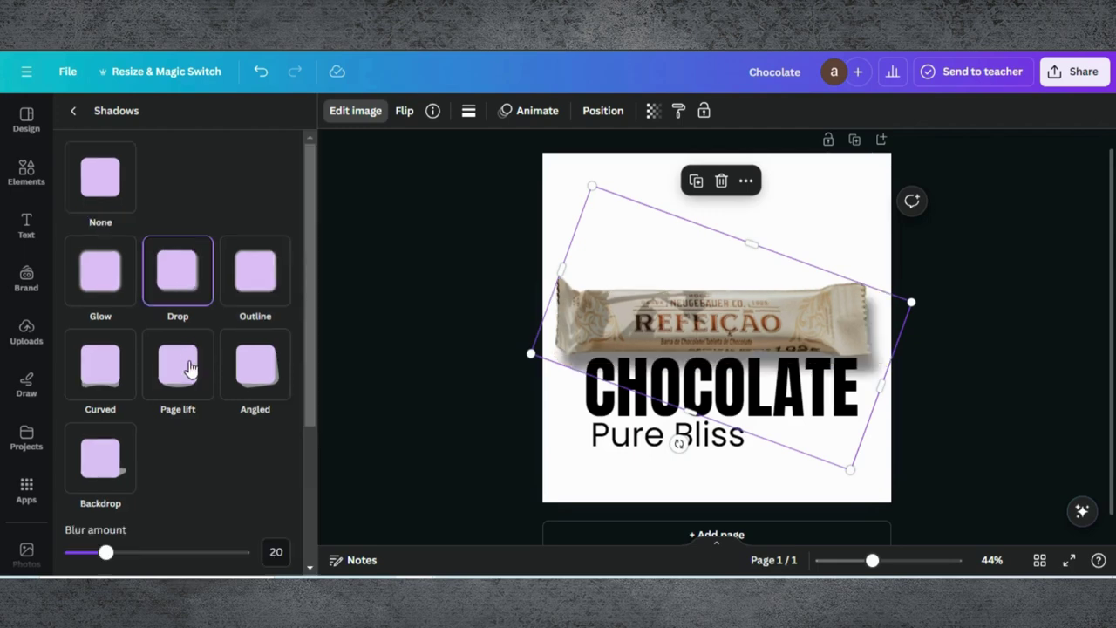
{"action": "scroll", "coordinate": [176, 471], "scroll_direction": "down", "scroll_amount": 3}
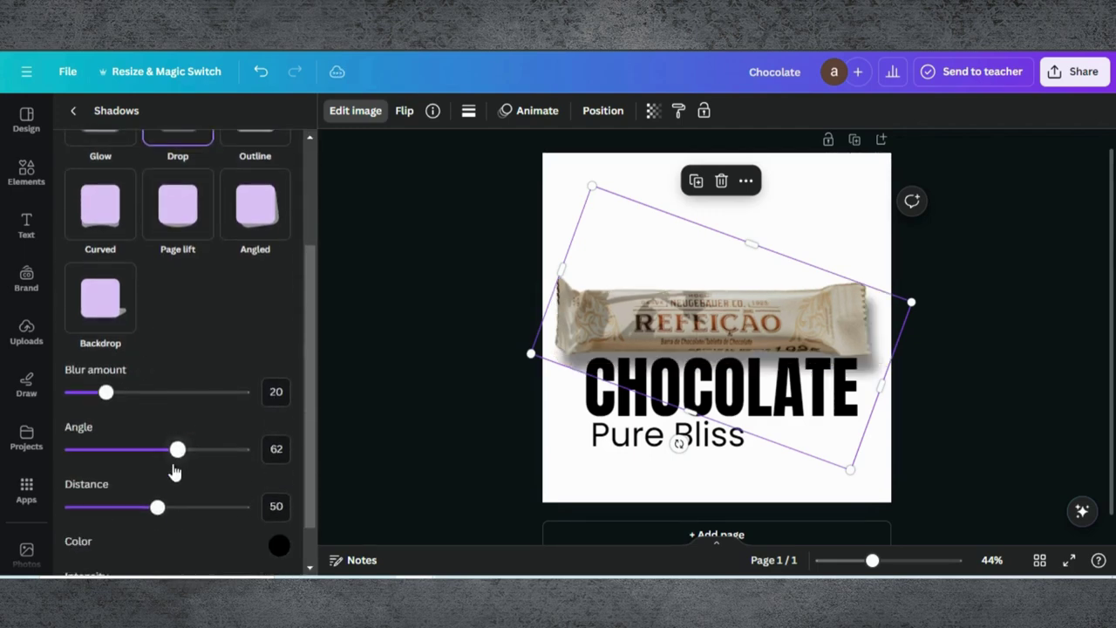
{"action": "scroll", "coordinate": [174, 570], "scroll_direction": "down", "scroll_amount": 1}
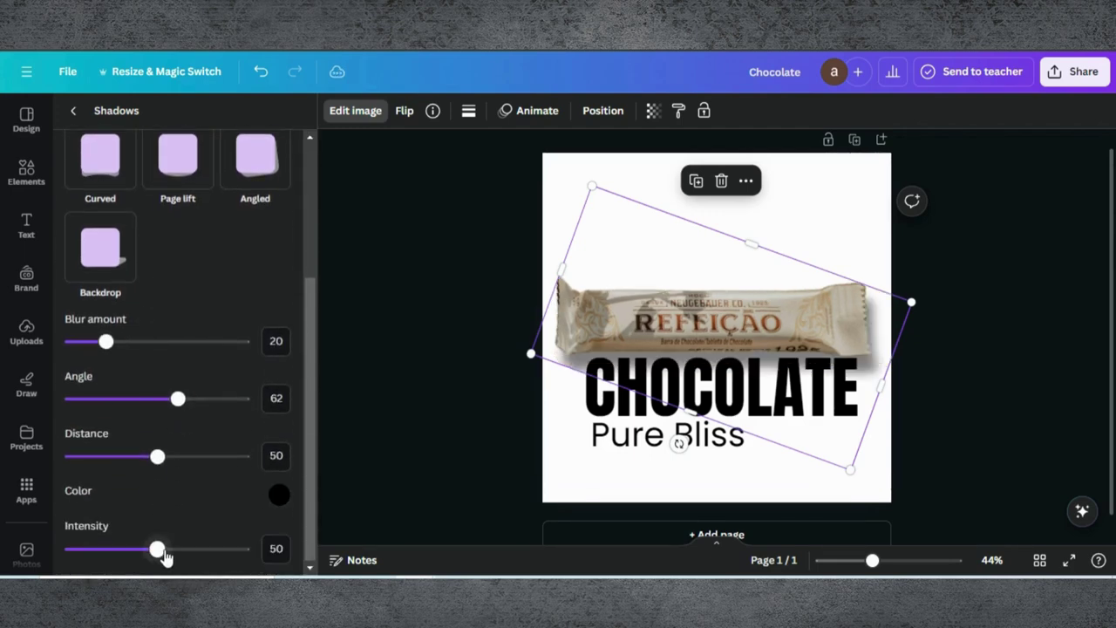
{"action": "left_click_drag", "start_coordinate": [157, 549], "coordinate": [180, 558]}
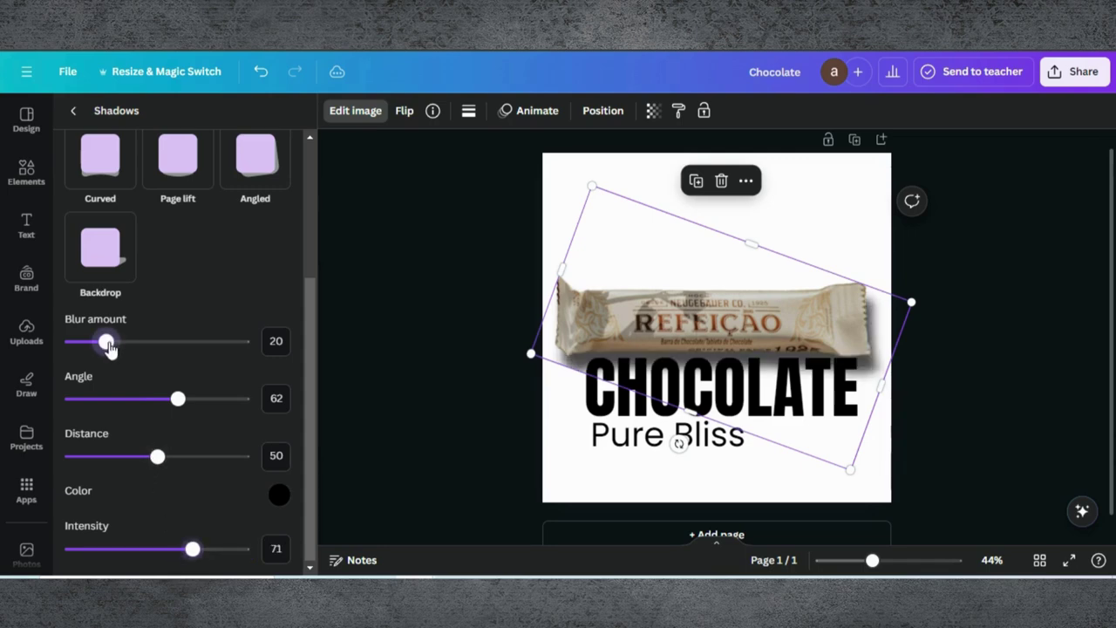
{"action": "left_click_drag", "start_coordinate": [115, 349], "coordinate": [122, 347]}
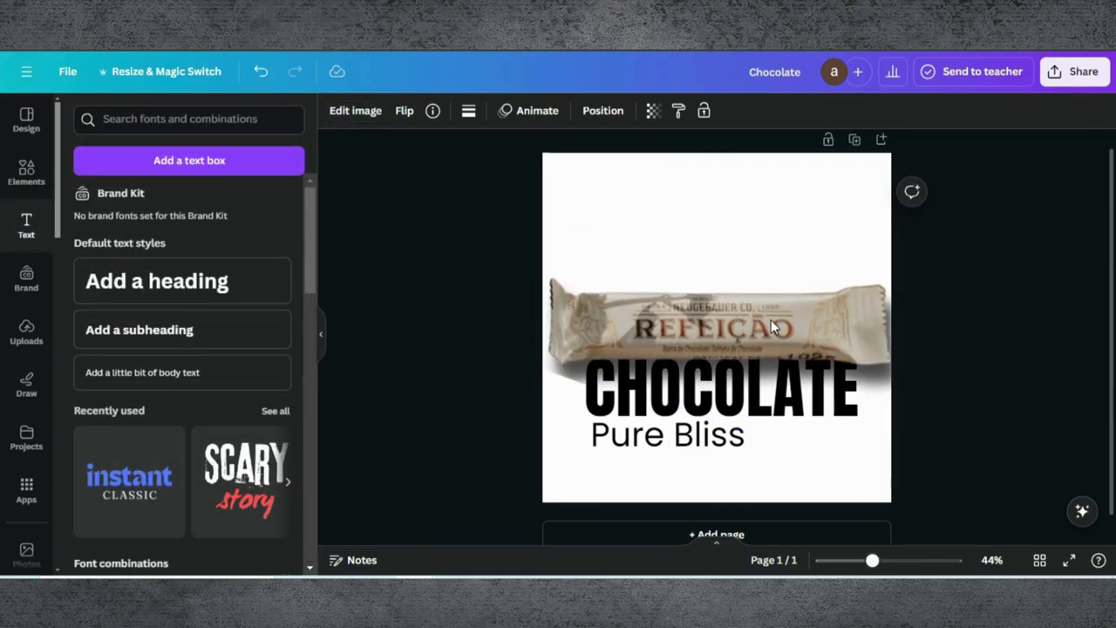
Nudge the "Pure Bliss" text slightly up and shrink the bar image a little so it fits within the page width
{"action": "left_click", "coordinate": [771, 319]}
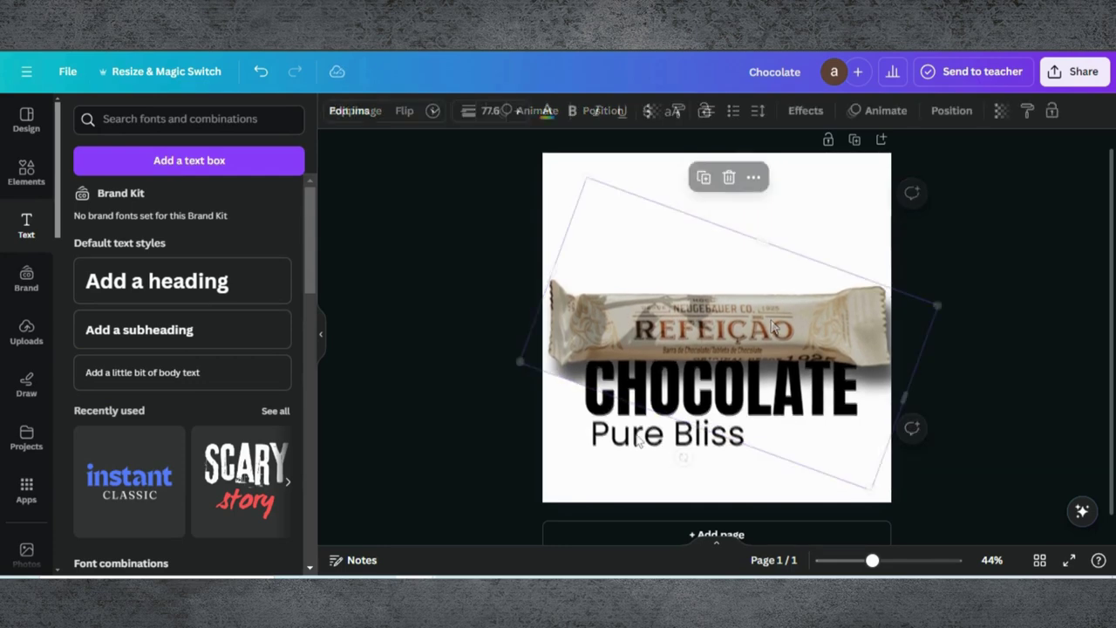
{"action": "left_click", "coordinate": [640, 438]}
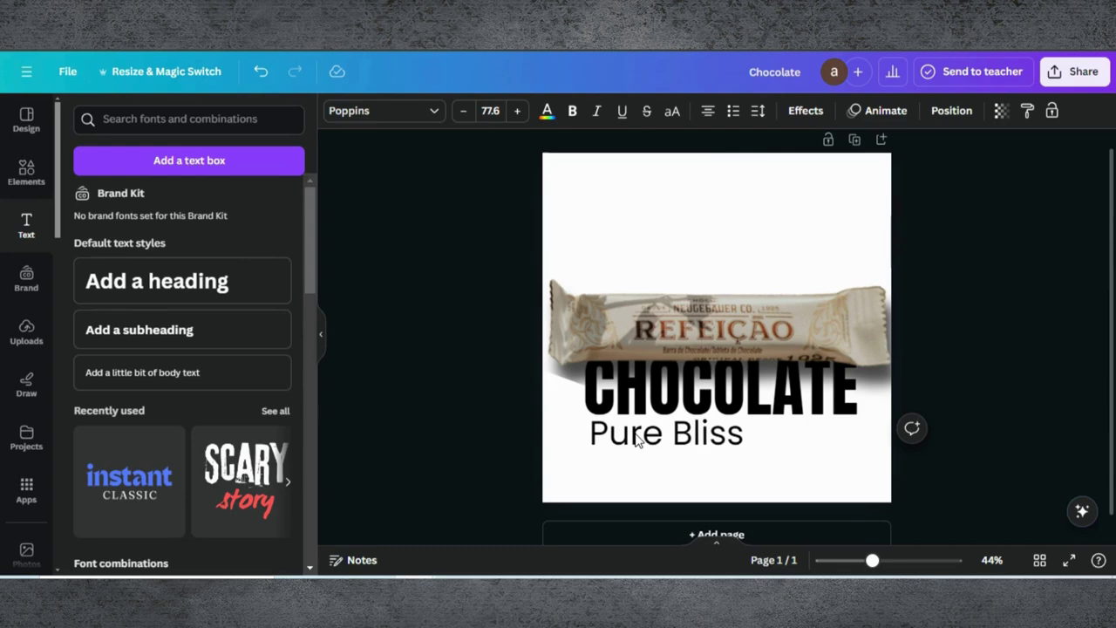
{"action": "left_click", "coordinate": [608, 392]}
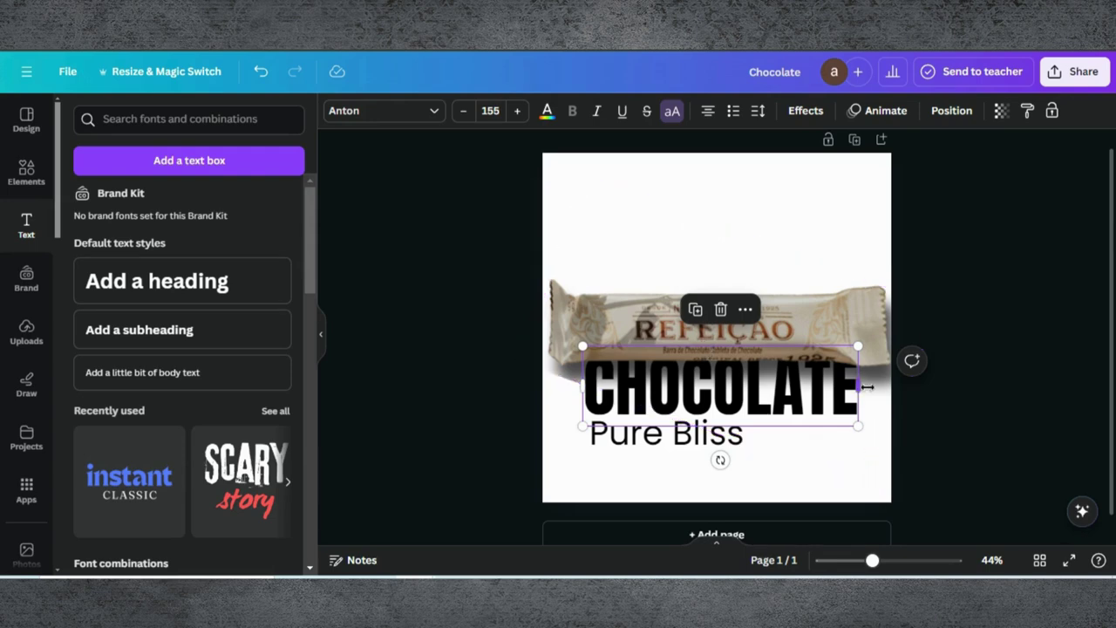
{"action": "left_click", "coordinate": [870, 281]}
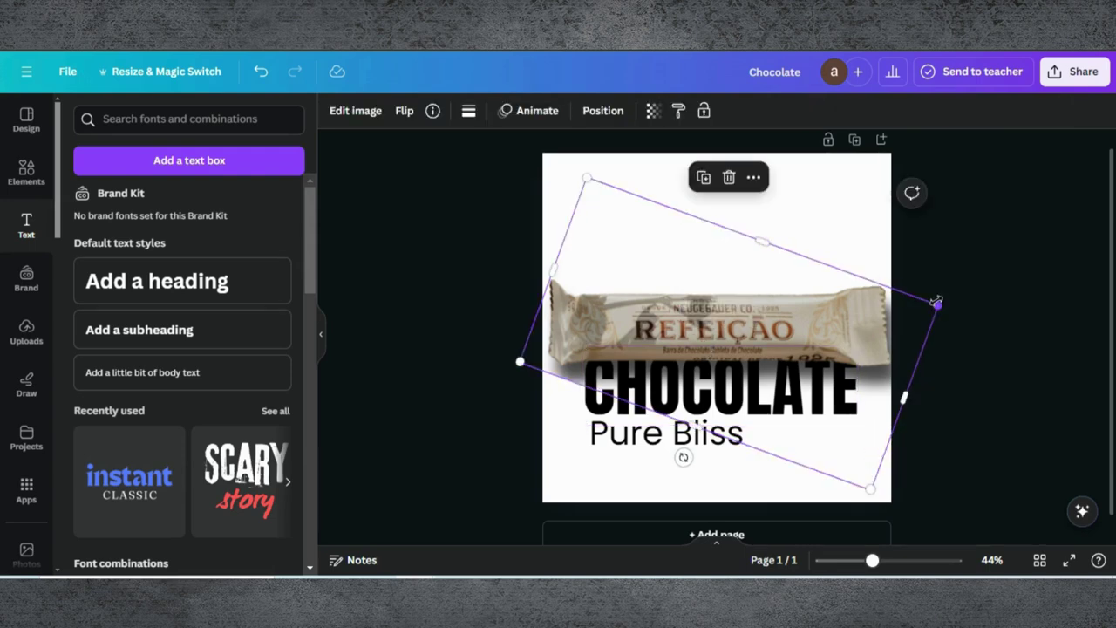
{"action": "left_click_drag", "start_coordinate": [937, 302], "coordinate": [928, 303]}
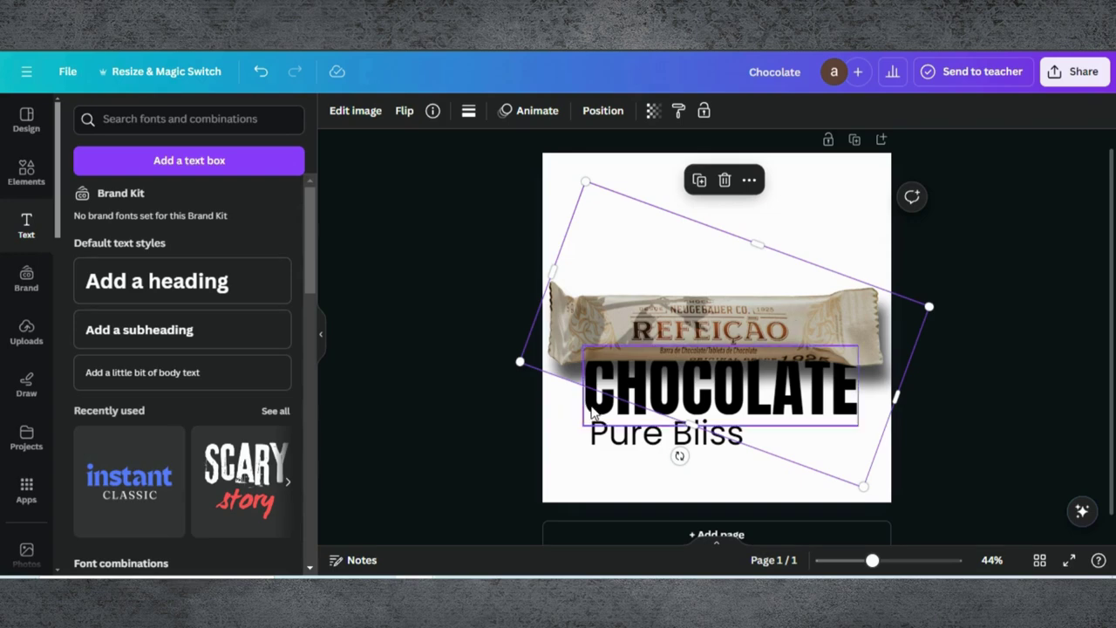
Recolor the "CHOCOLATE" heading dark brown and the "Pure Bliss" text light beige using the photo colors
{"action": "left_click", "coordinate": [590, 411]}
{"action": "left_click", "coordinate": [547, 113]}
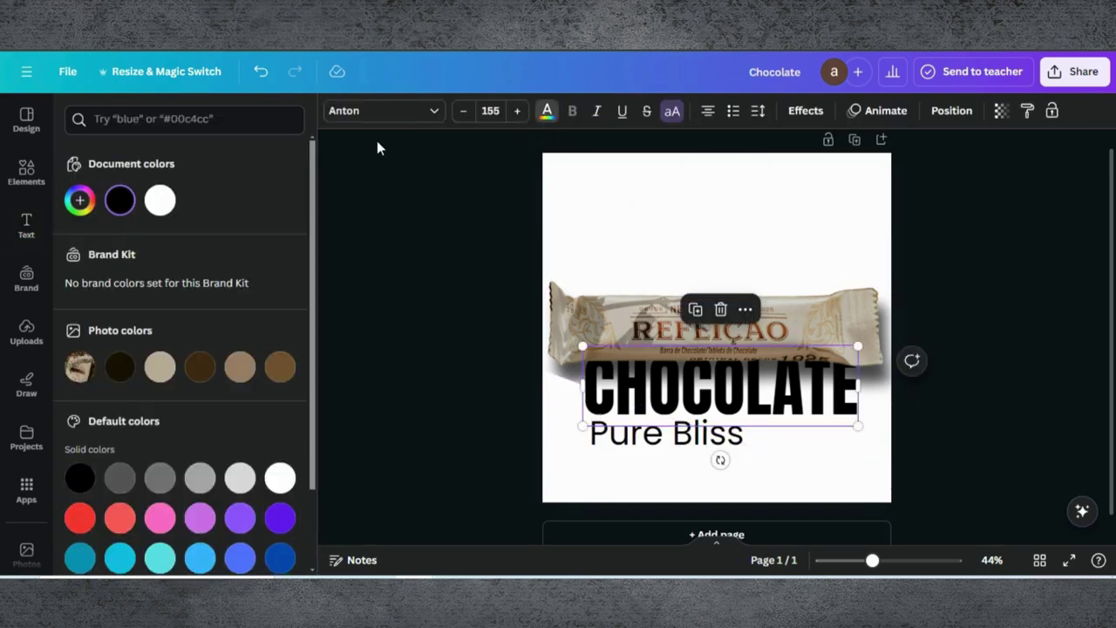
{"action": "left_click", "coordinate": [199, 368]}
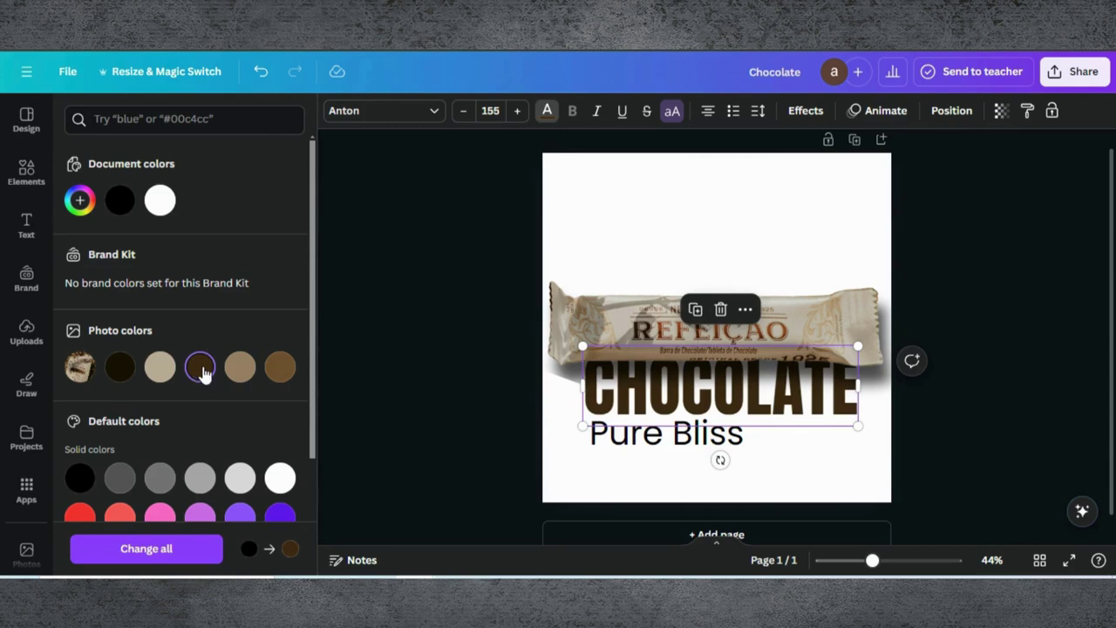
{"action": "left_click", "coordinate": [588, 439]}
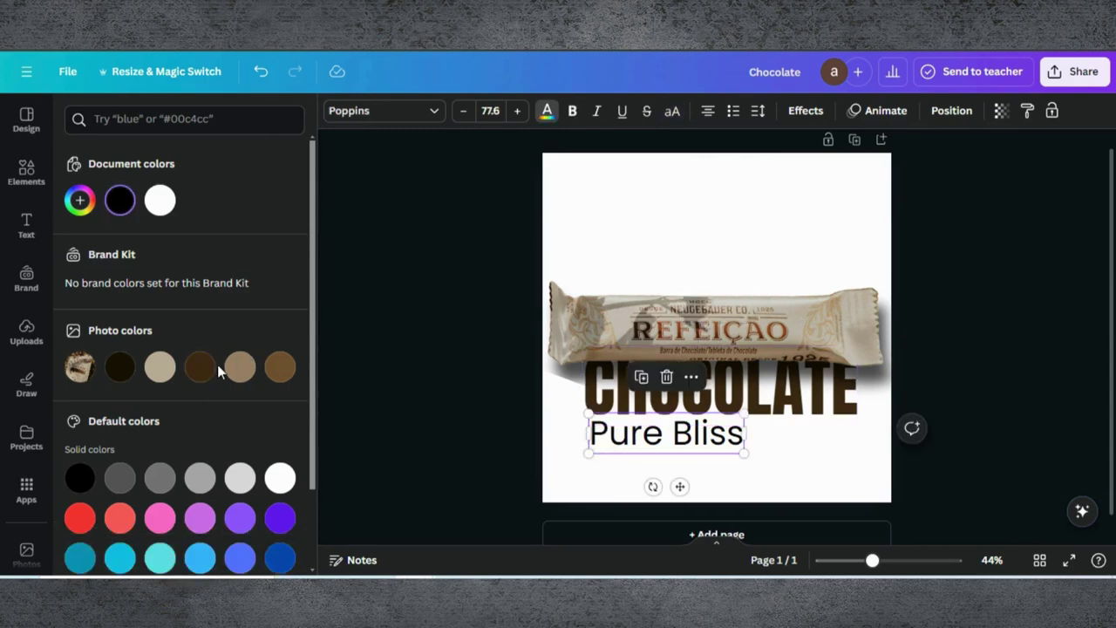
{"action": "left_click", "coordinate": [123, 368]}
{"action": "left_click", "coordinate": [161, 370]}
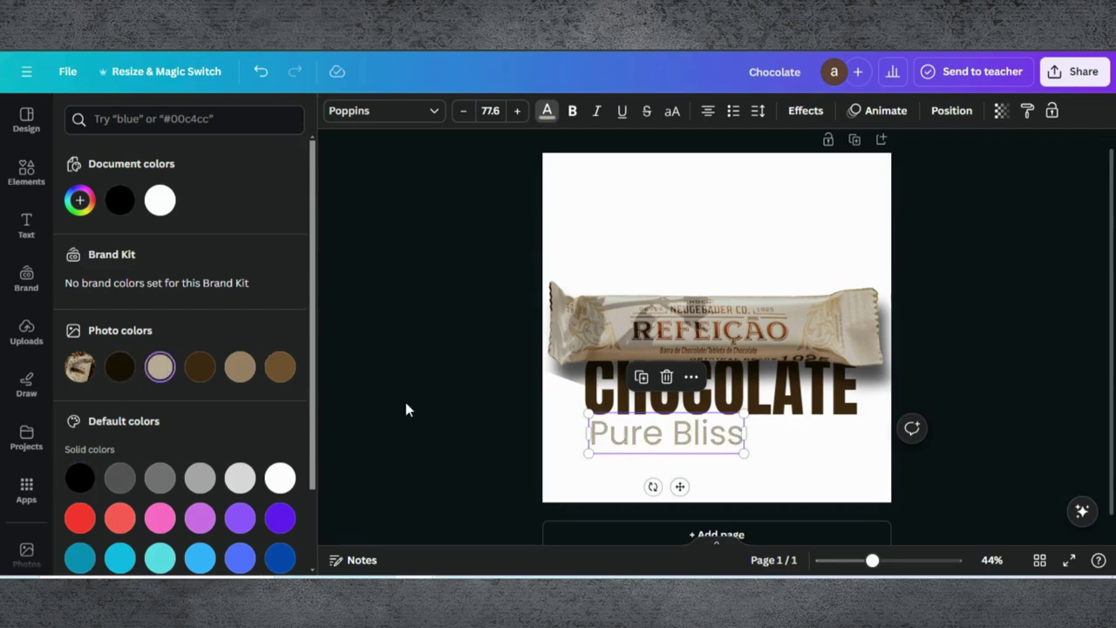
Apply the Lift text effect to "Pure Bliss" with an intensity of about 61
{"action": "left_click", "coordinate": [806, 111]}
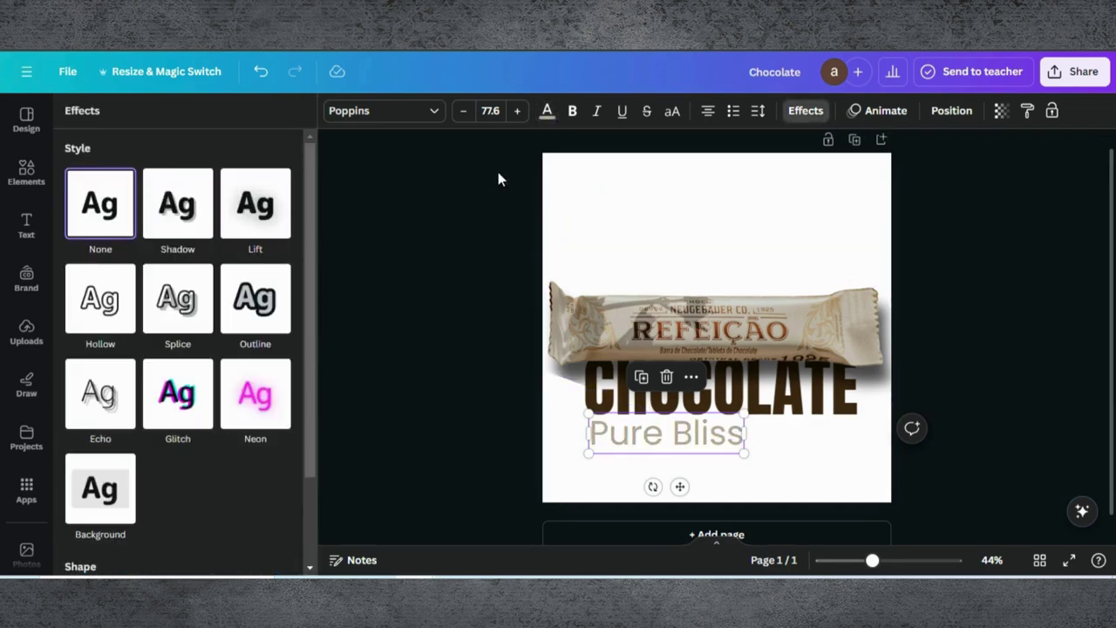
{"action": "left_click", "coordinate": [266, 209]}
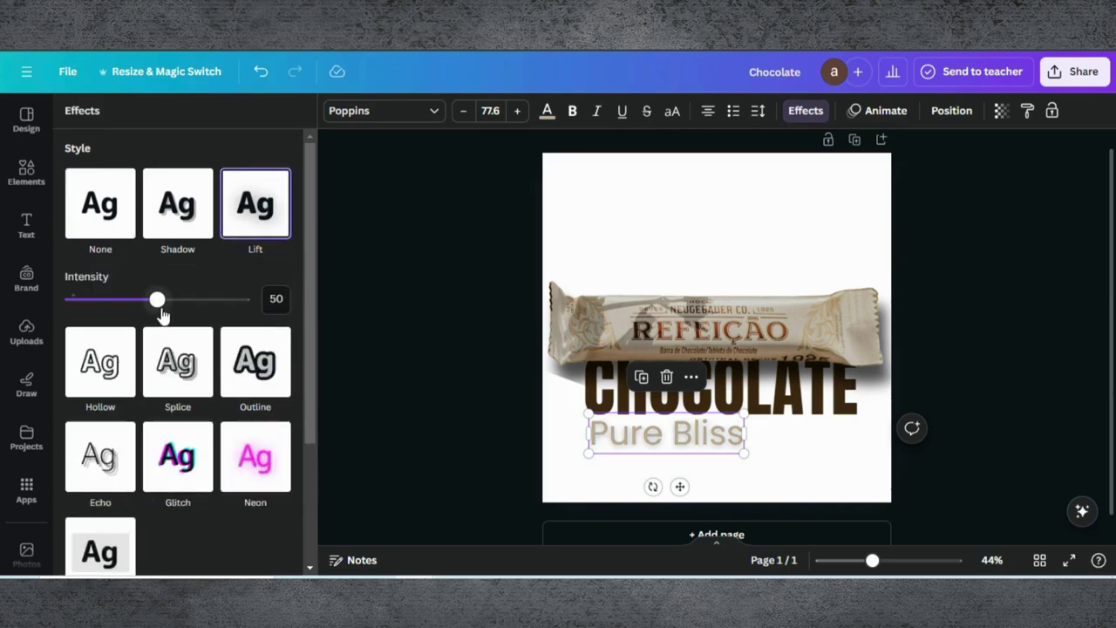
{"action": "mouse_move", "coordinate": [158, 300]}
{"action": "left_mouse_down"}
{"action": "mouse_move", "coordinate": [244, 302]}
{"action": "mouse_move", "coordinate": [178, 302]}
{"action": "left_mouse_up"}
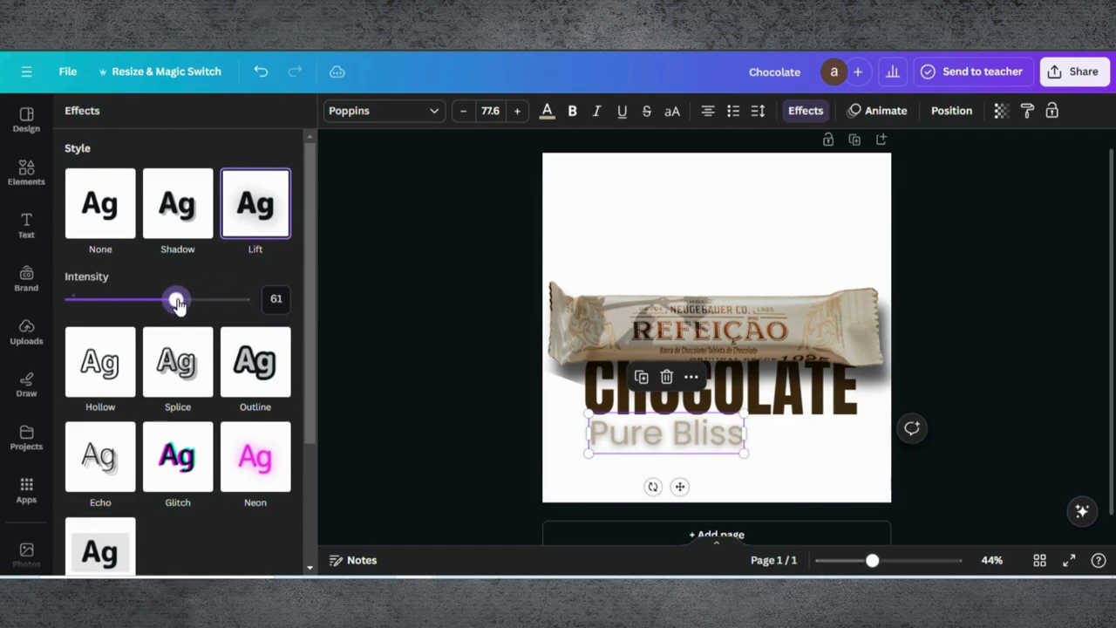
Apply the Lift text effect to the "CHOCOLATE" heading and fine-tune its intensity
{"action": "left_click", "coordinate": [586, 406]}
{"action": "left_click", "coordinate": [255, 214]}
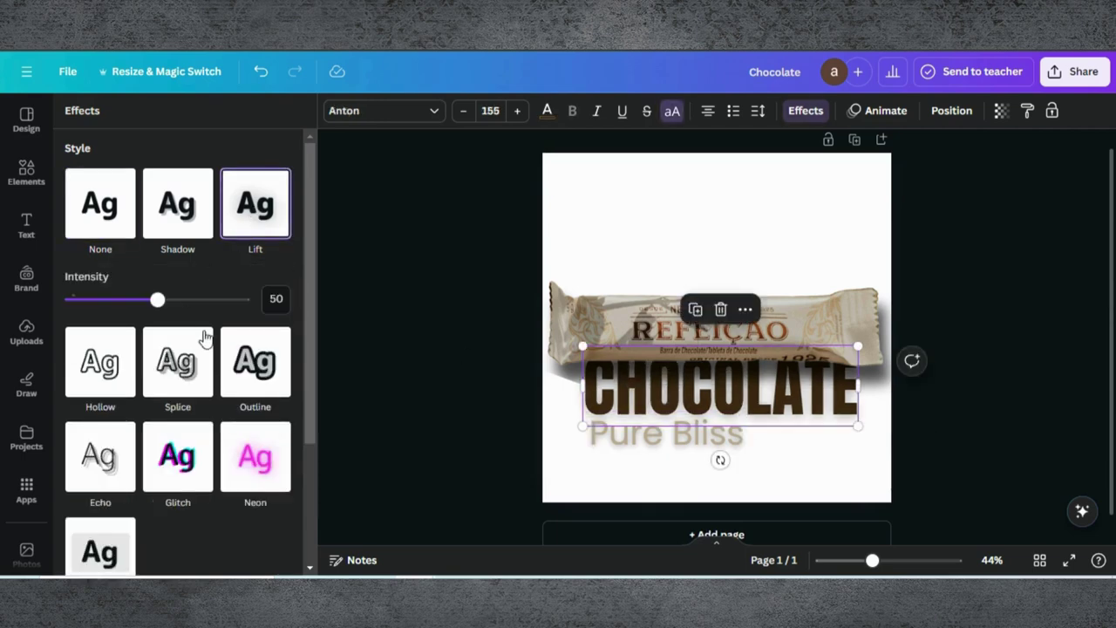
{"action": "left_click_drag", "start_coordinate": [157, 300], "coordinate": [180, 303]}
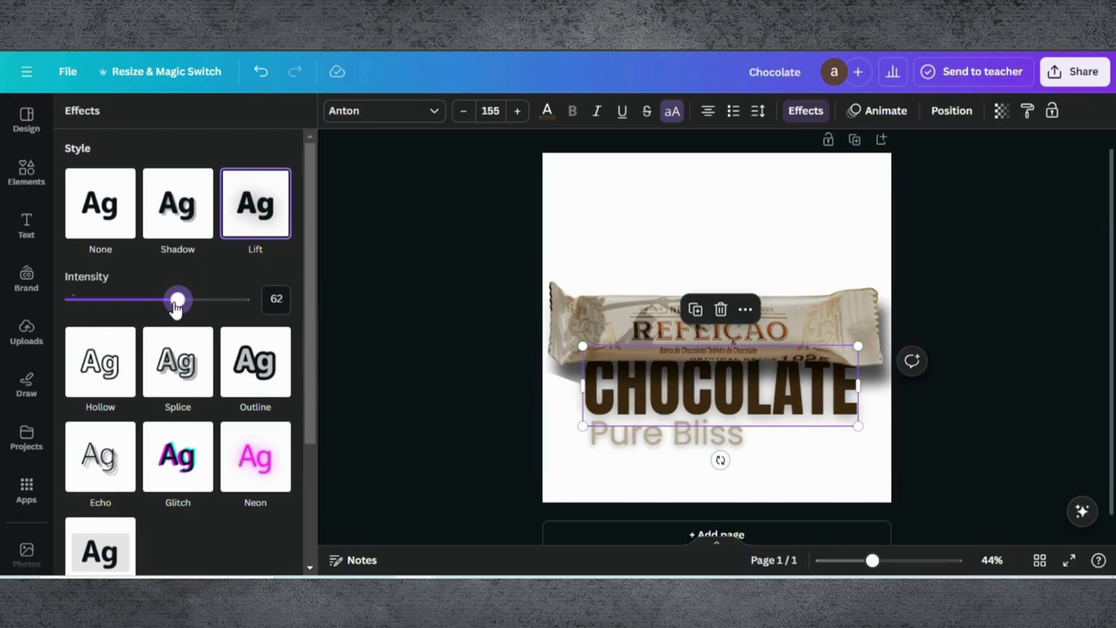
{"action": "mouse_move", "coordinate": [177, 305]}
{"action": "left_mouse_down"}
{"action": "mouse_move", "coordinate": [108, 312]}
{"action": "mouse_move", "coordinate": [163, 314]}
{"action": "left_mouse_up"}
{"action": "left_click", "coordinate": [426, 351]}
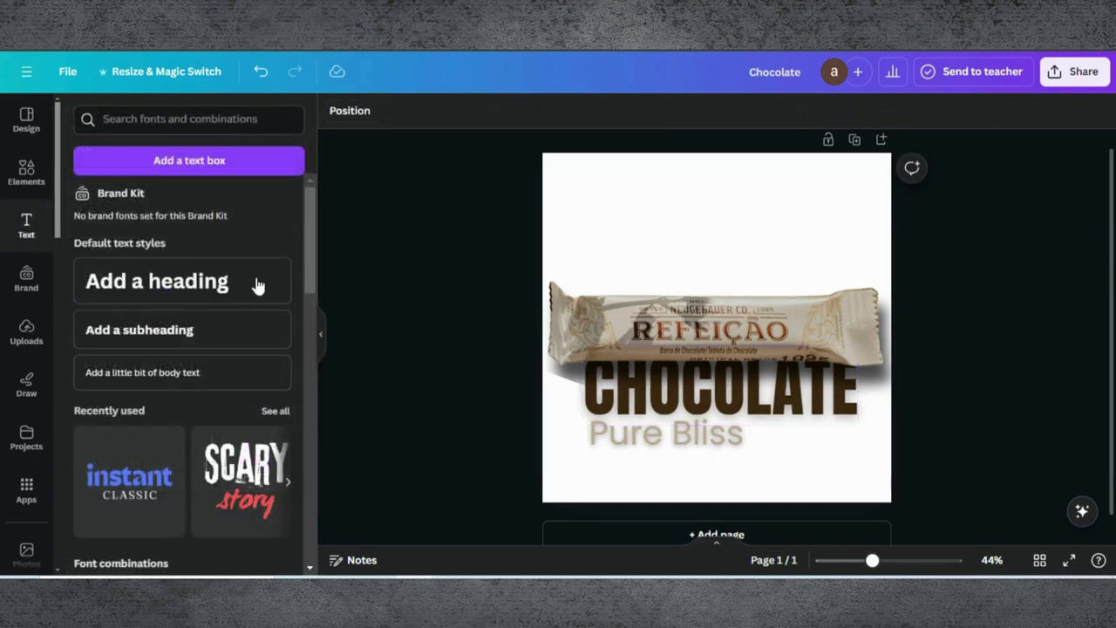
Insert the recently used photo of stacked chocolate pieces and remove its background
{"action": "left_click", "coordinate": [26, 173]}
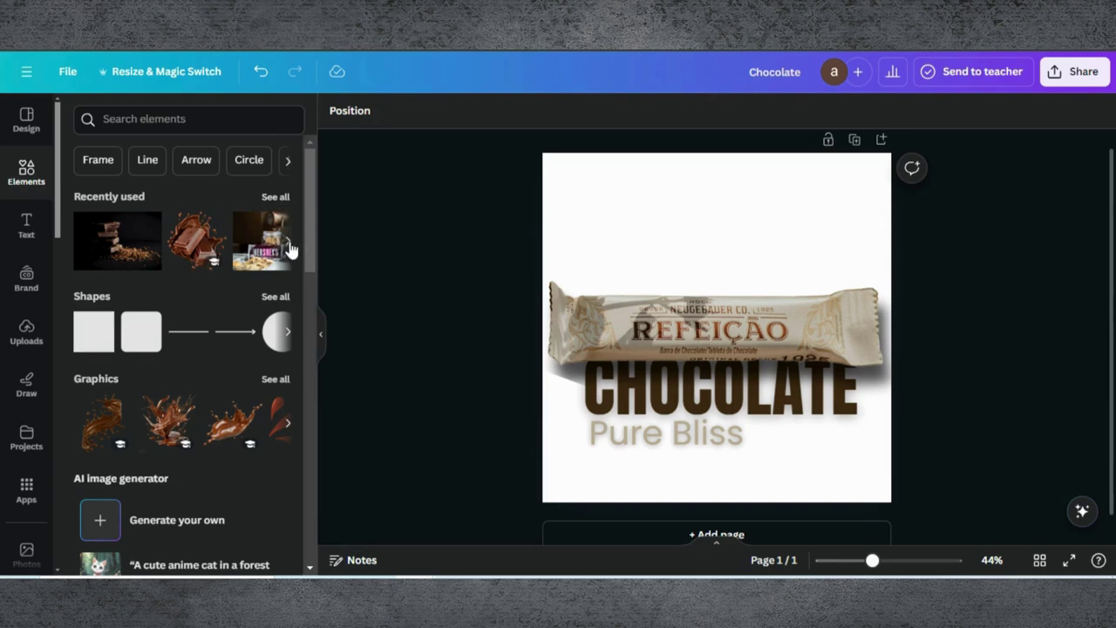
{"action": "left_click", "coordinate": [125, 247]}
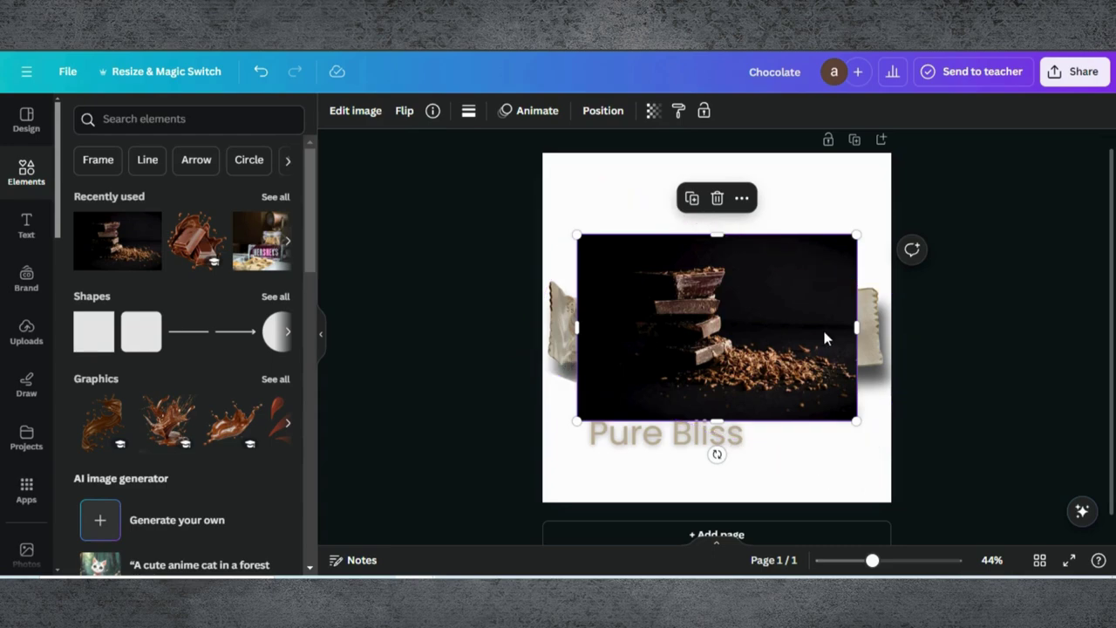
{"action": "left_click", "coordinate": [366, 114]}
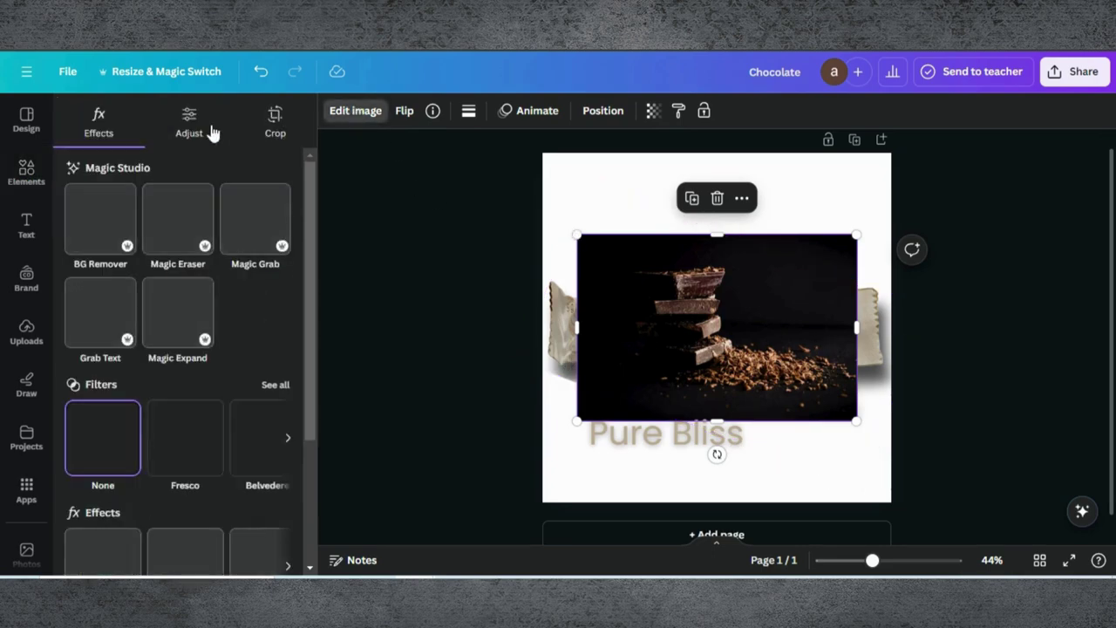
{"action": "left_click", "coordinate": [95, 240]}
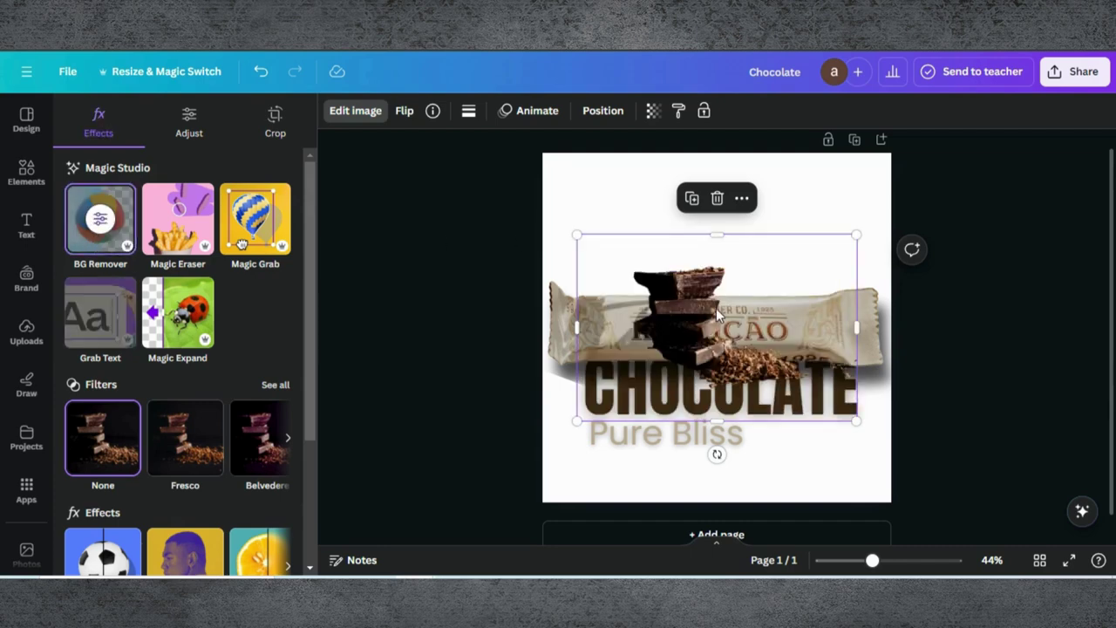
Shrink the chocolate pieces image and place it beside "Pure Bliss" in the page's lower right area
{"action": "left_click_drag", "start_coordinate": [717, 317], "coordinate": [813, 425]}
{"action": "left_click_drag", "start_coordinate": [951, 523], "coordinate": [838, 449]}
{"action": "left_click_drag", "start_coordinate": [728, 392], "coordinate": [769, 429]}
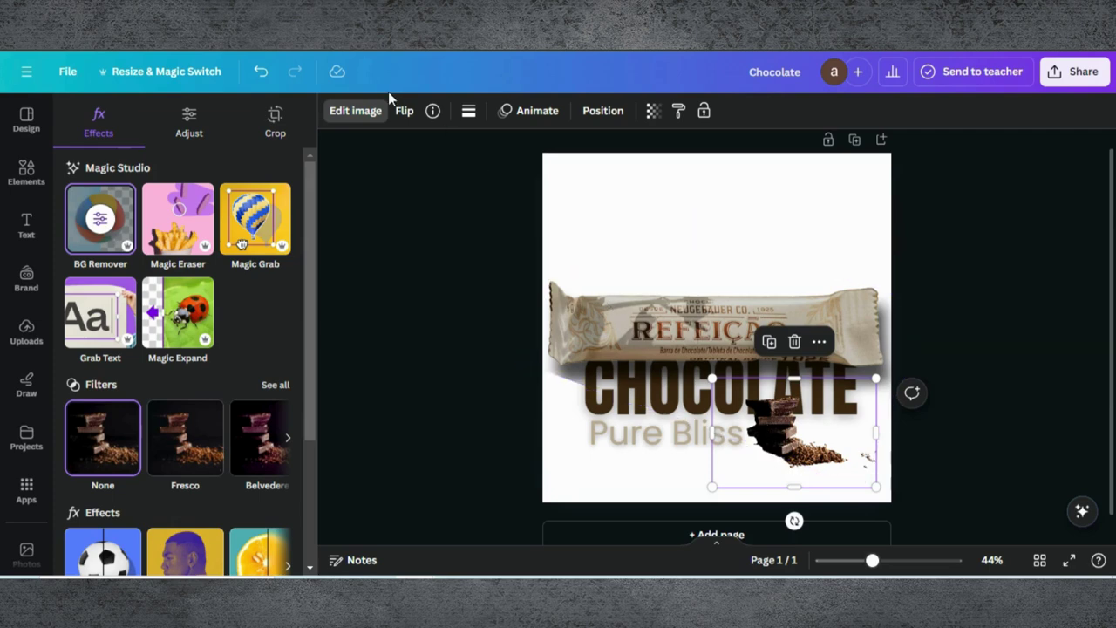
Flip the chocolate pieces image horizontally, move it up slightly over the heading's end and tilt it a little
{"action": "left_click", "coordinate": [404, 111]}
{"action": "left_click", "coordinate": [429, 151]}
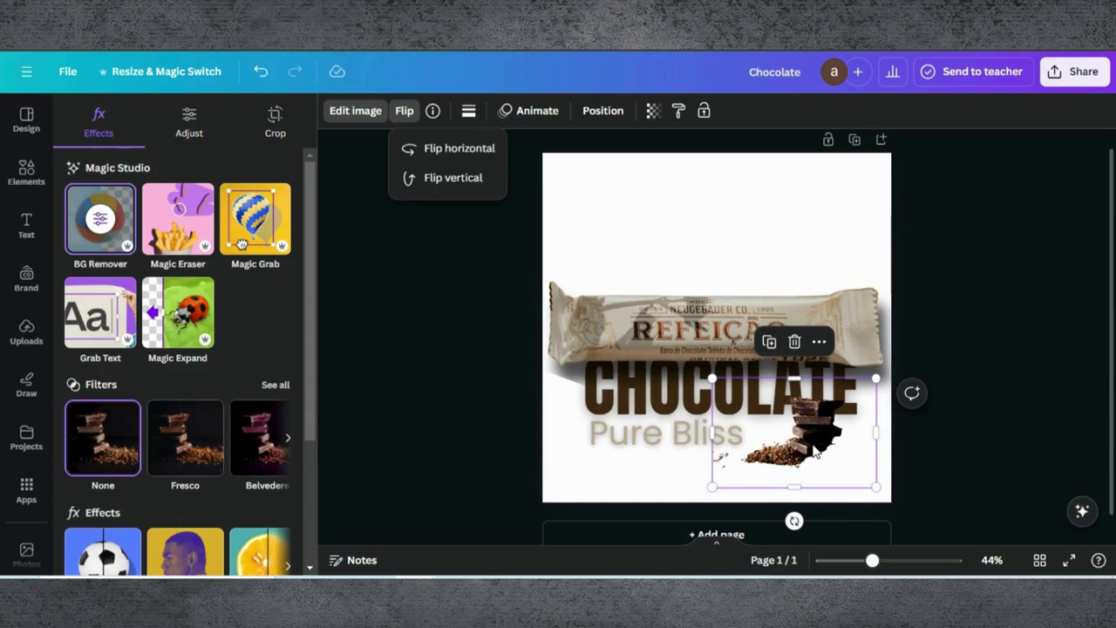
{"action": "left_click_drag", "start_coordinate": [816, 451], "coordinate": [822, 431]}
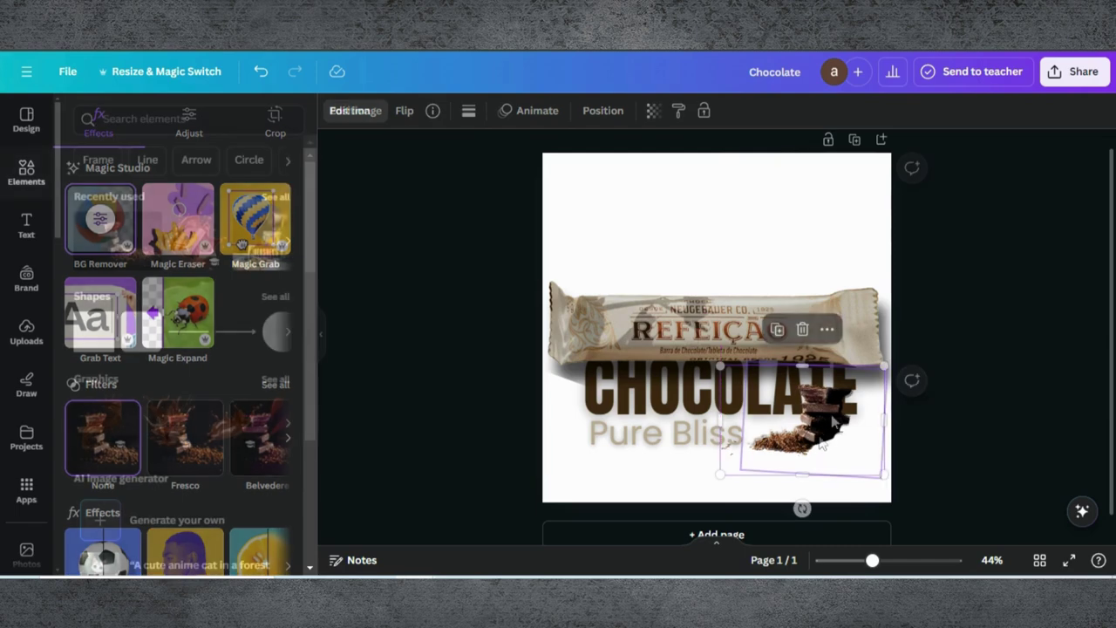
Apply a Drop shadow to the stacked chocolate pieces image and set its intensity to 63
{"action": "left_click", "coordinate": [361, 112]}
{"action": "scroll", "coordinate": [206, 384], "scroll_direction": "down", "scroll_amount": 3}
{"action": "scroll", "coordinate": [206, 384], "scroll_direction": "down", "scroll_amount": 1}
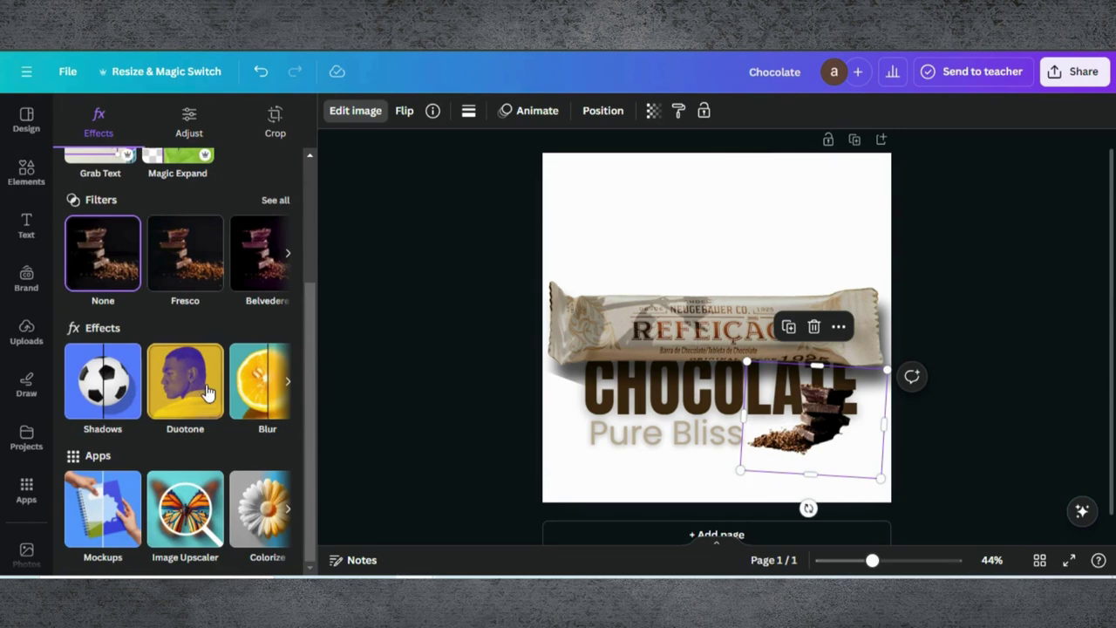
{"action": "left_click", "coordinate": [111, 392]}
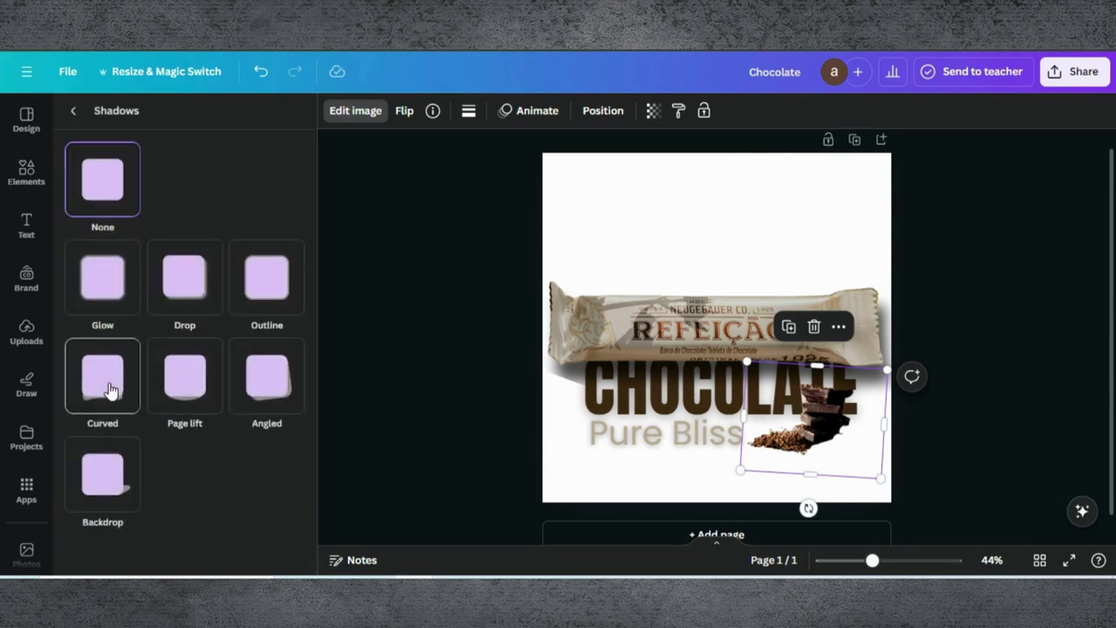
{"action": "left_click", "coordinate": [199, 280]}
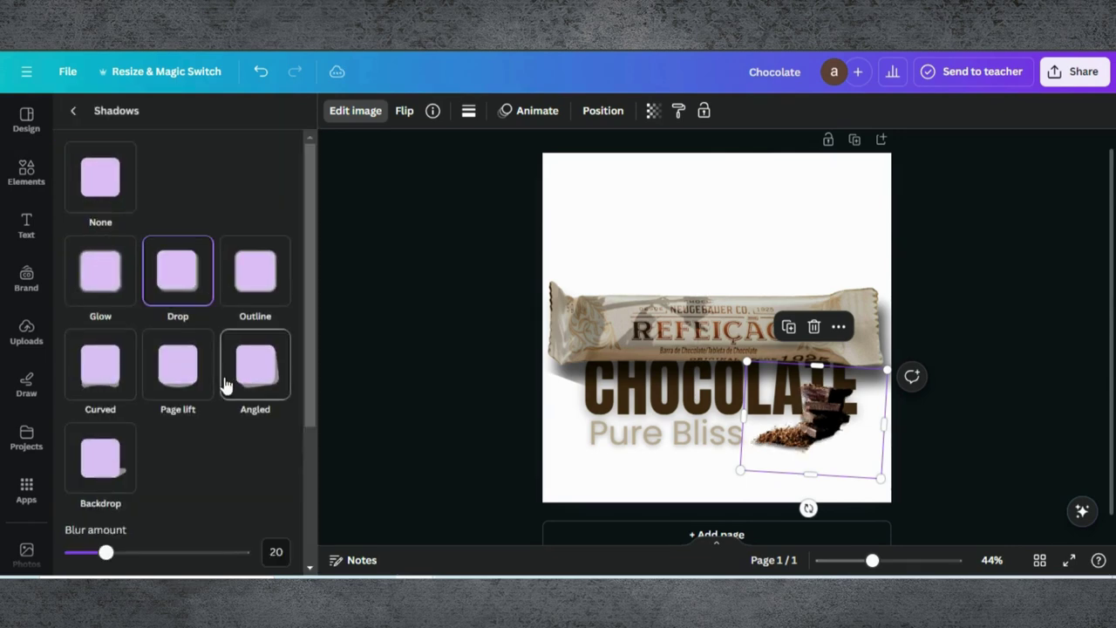
{"action": "scroll", "coordinate": [129, 531], "scroll_direction": "down", "scroll_amount": 2}
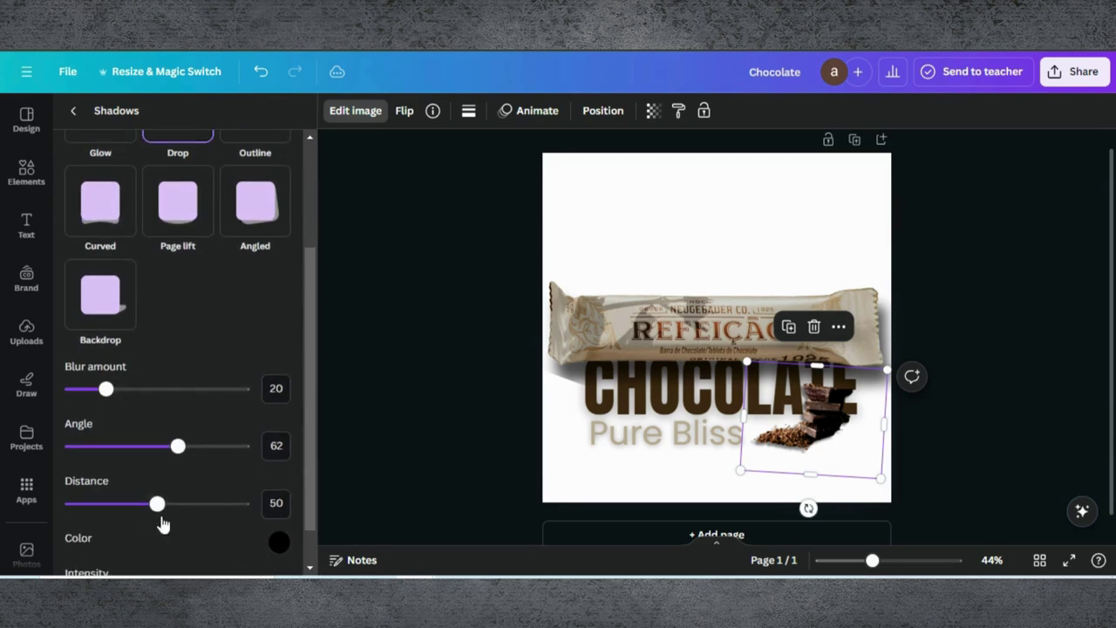
{"action": "scroll", "coordinate": [162, 521], "scroll_direction": "down", "scroll_amount": 1}
{"action": "left_click_drag", "start_coordinate": [158, 551], "coordinate": [181, 551]}
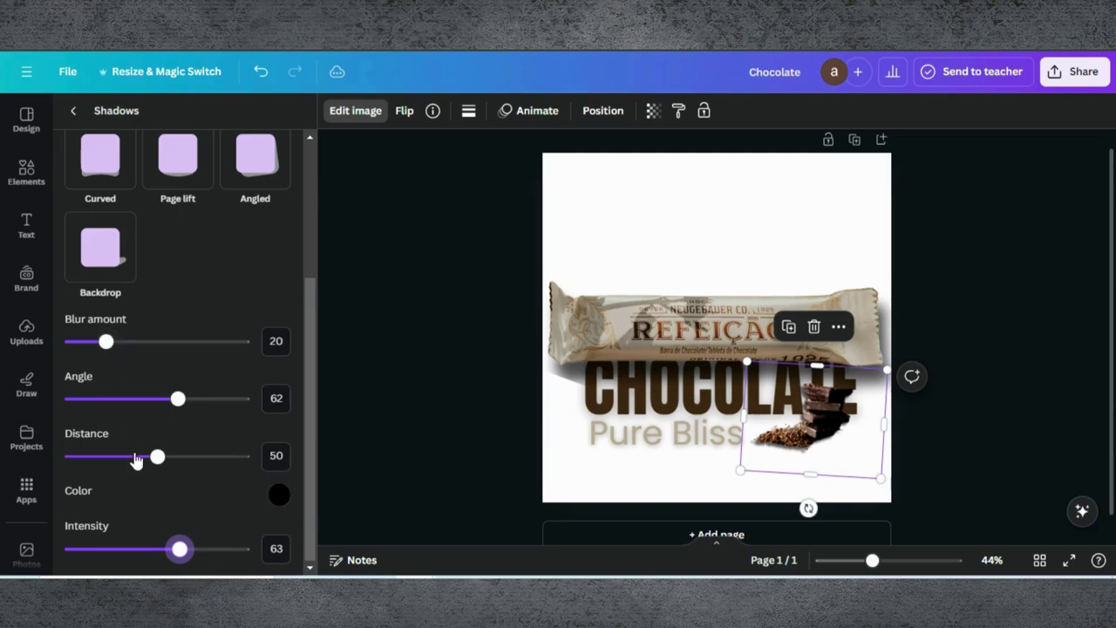
{"action": "key", "text": "Escape"}
Change the "Pure Bliss" text to uppercase and shrink it to font size 68.4 beneath the "CHOCOLATE" heading
{"action": "left_click", "coordinate": [618, 436]}
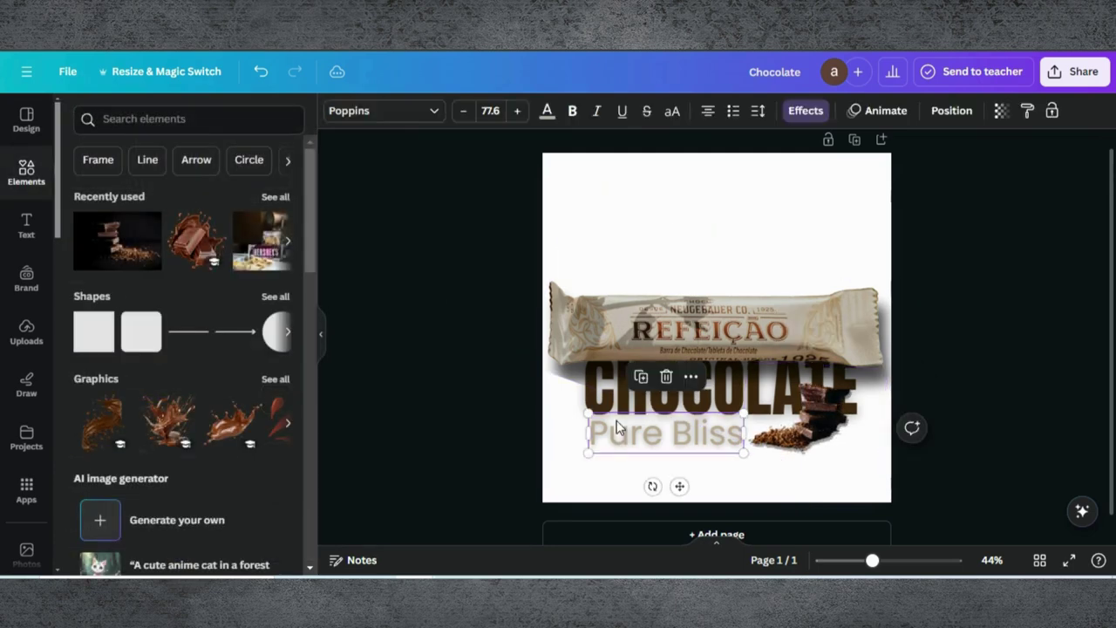
{"action": "left_click", "coordinate": [672, 110]}
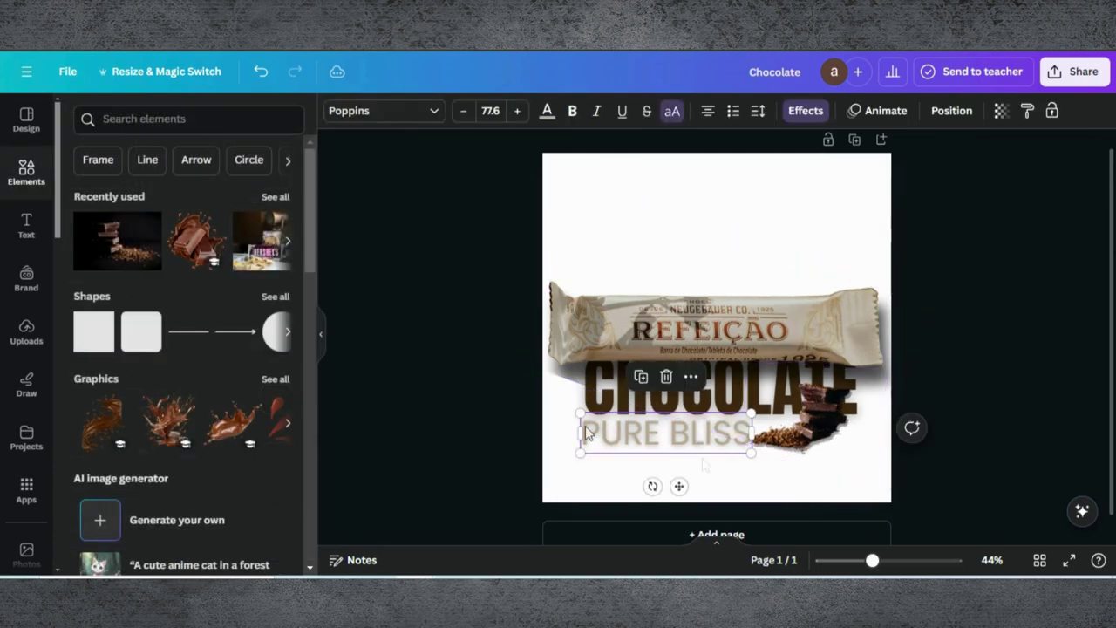
{"action": "left_click_drag", "start_coordinate": [579, 453], "coordinate": [588, 452]}
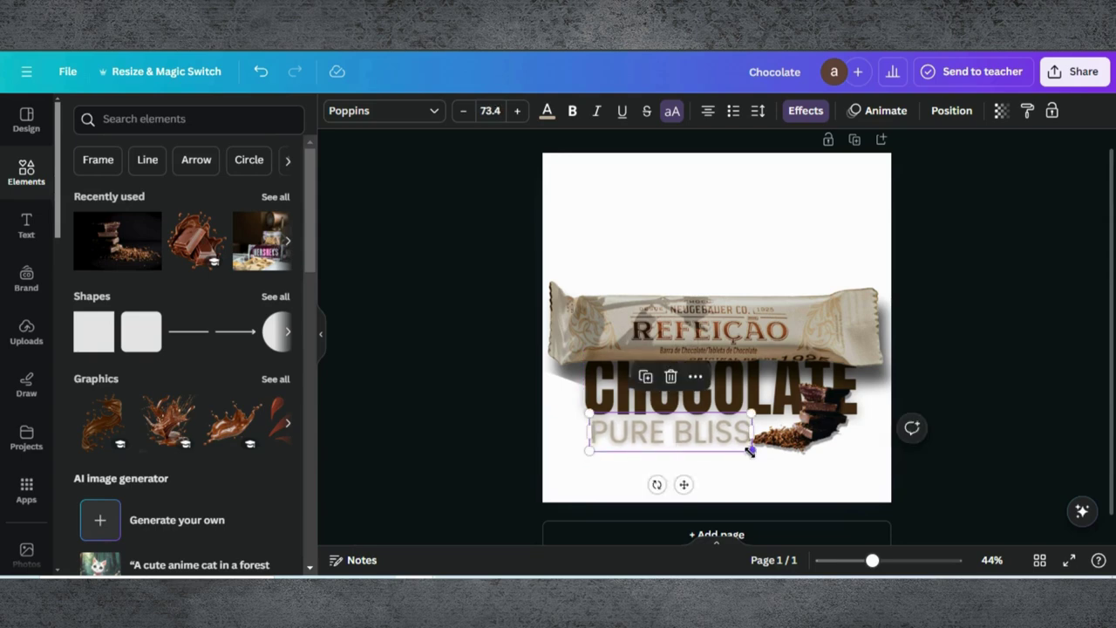
{"action": "left_click_drag", "start_coordinate": [750, 450], "coordinate": [738, 451]}
{"action": "left_click_drag", "start_coordinate": [666, 426], "coordinate": [660, 426]}
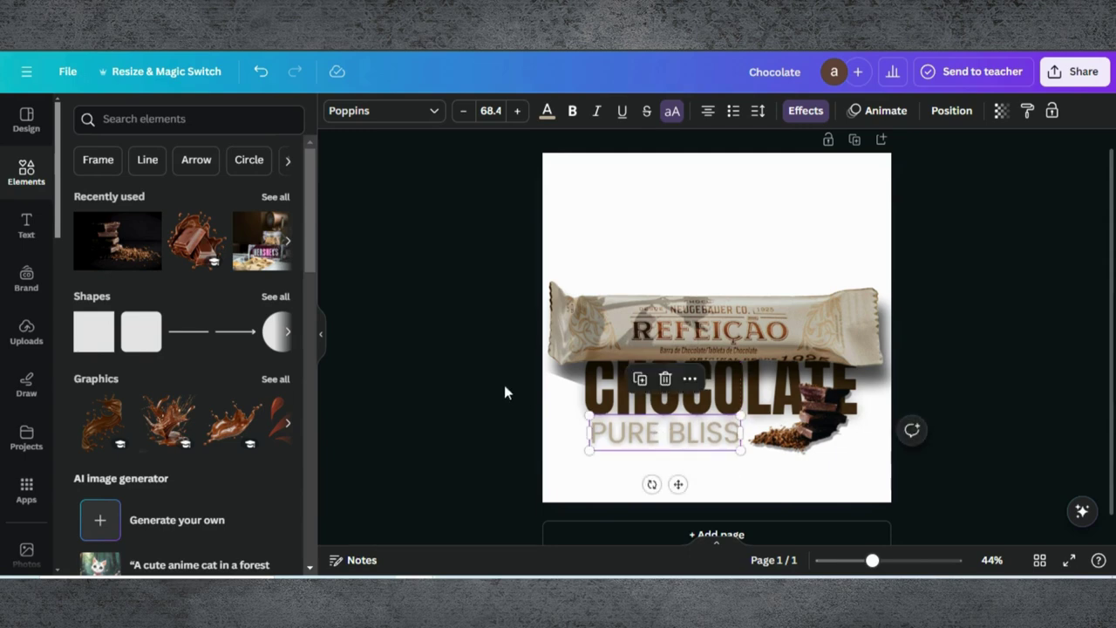
Search the elements for "dark gray background" and limit the results to photos
{"action": "left_click", "coordinate": [567, 185]}
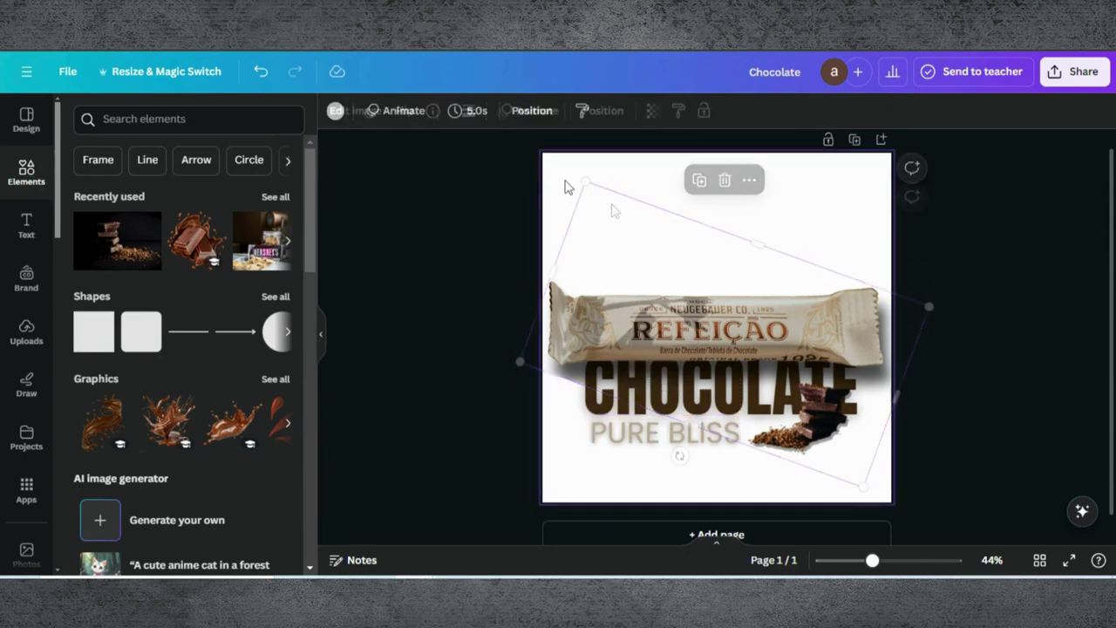
{"action": "left_click", "coordinate": [116, 122]}
{"action": "type", "text": "dark"}
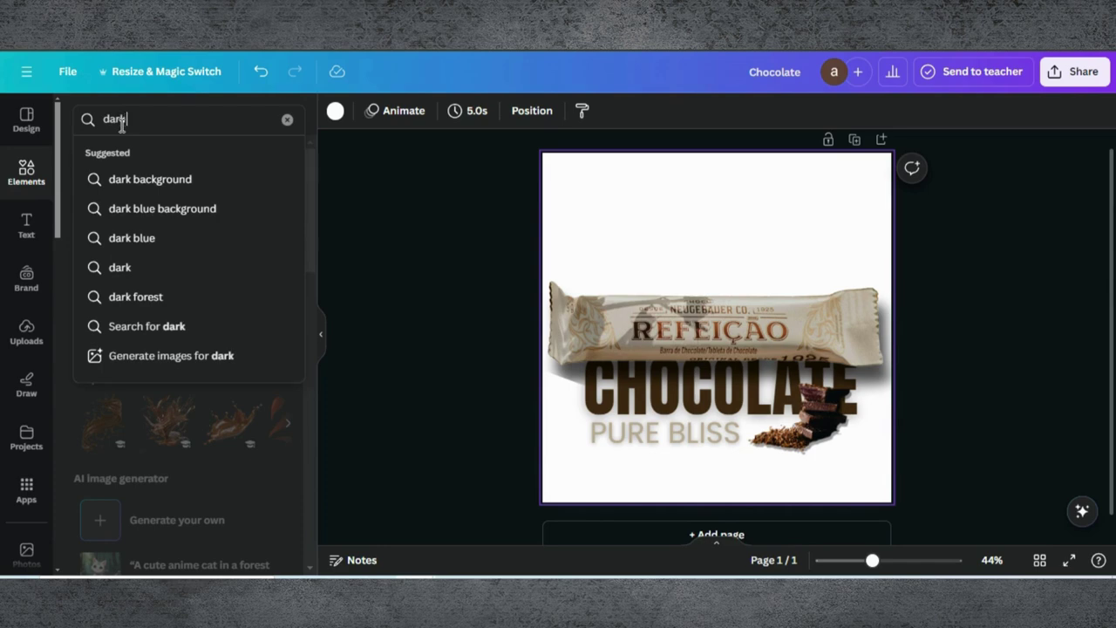
{"action": "type", "text": " gray"}
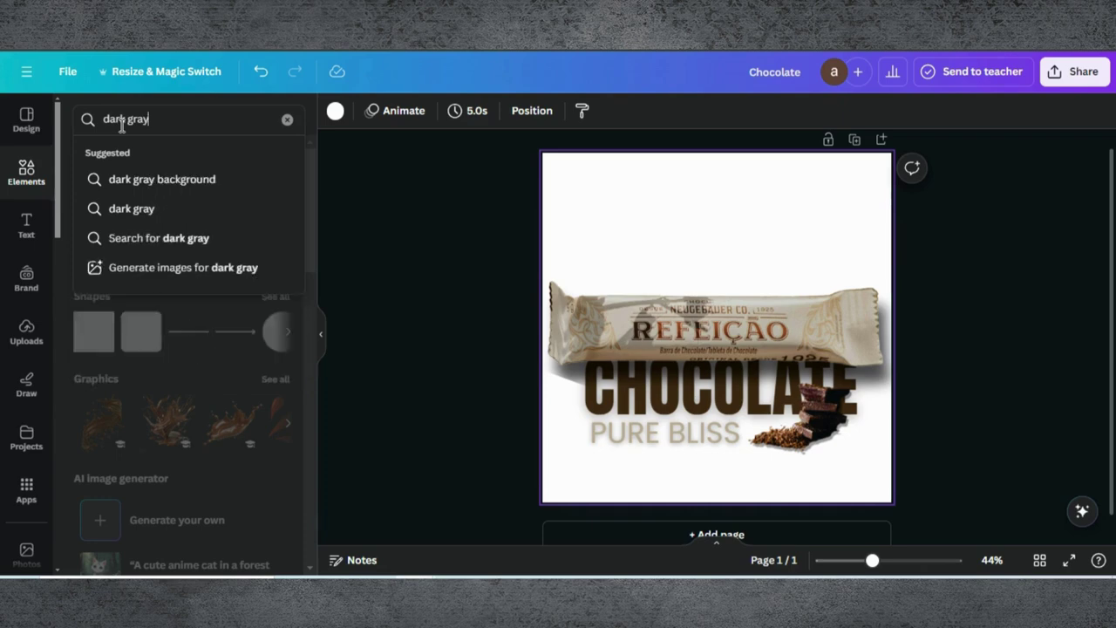
{"action": "left_click", "coordinate": [157, 181]}
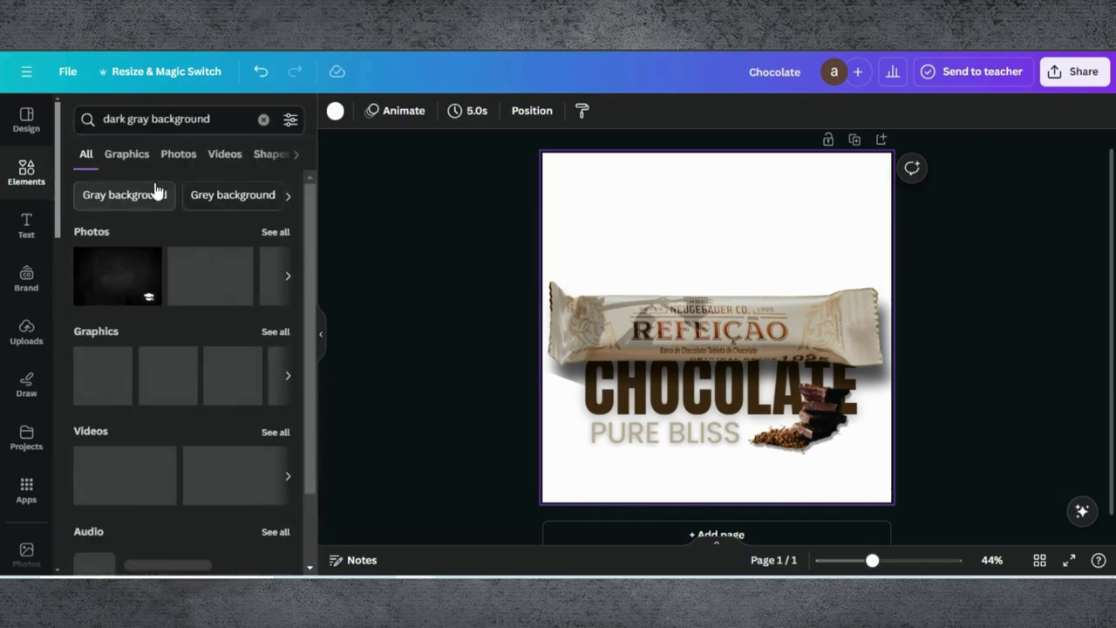
{"action": "left_click", "coordinate": [170, 154]}
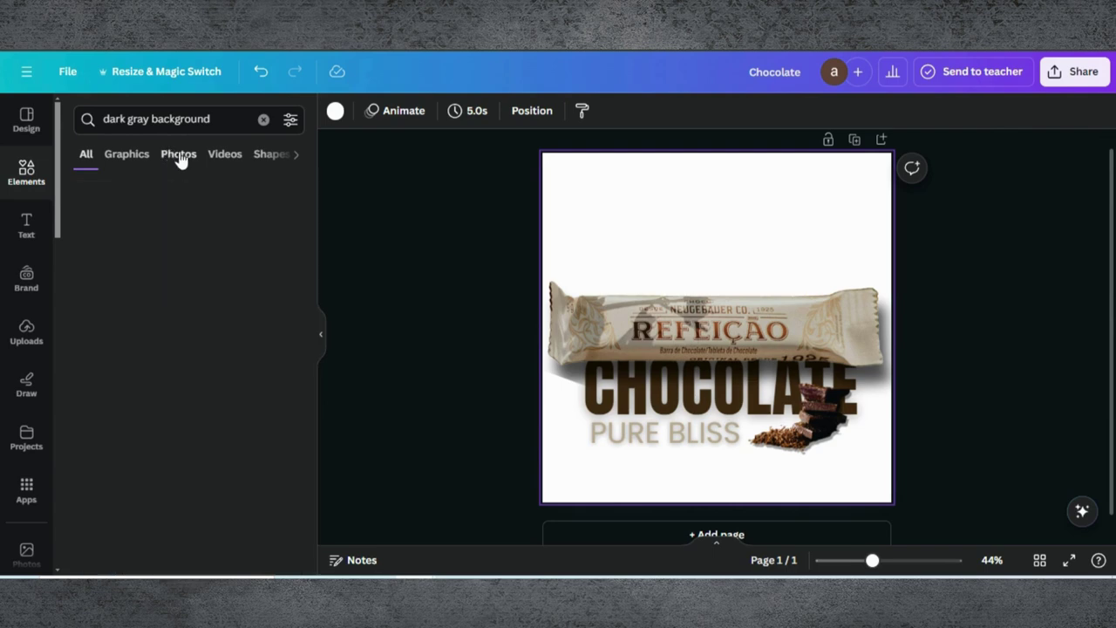
Insert the black photo with the dimly lit, gritty floor and set it as the page background
{"action": "scroll", "coordinate": [181, 364], "scroll_direction": "down", "scroll_amount": 3}
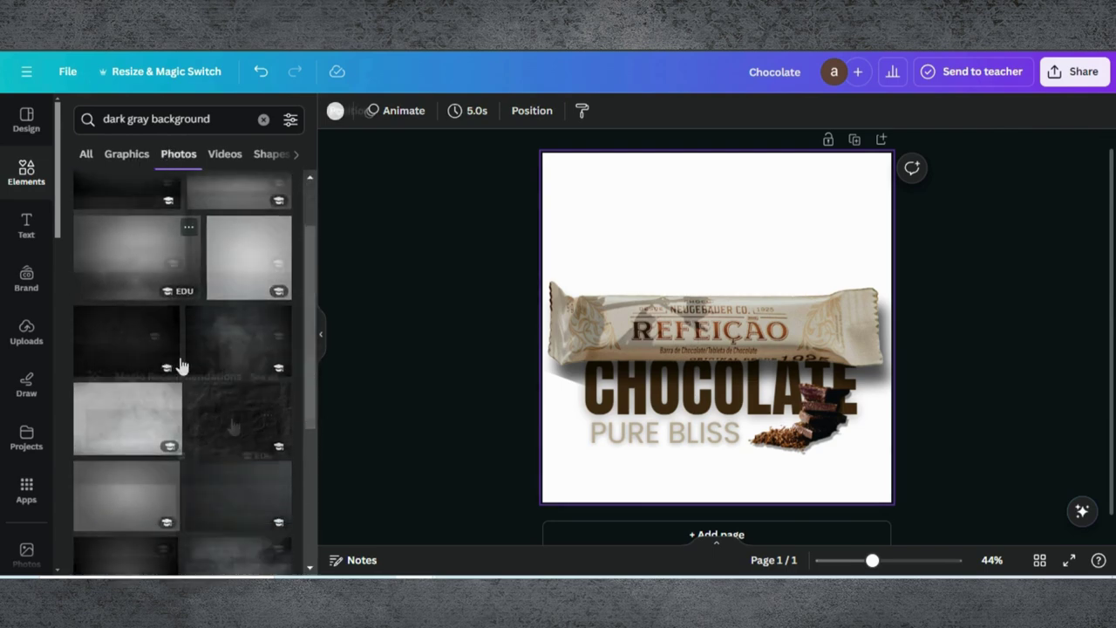
{"action": "left_click", "coordinate": [179, 364]}
{"action": "right_click", "coordinate": [635, 344]}
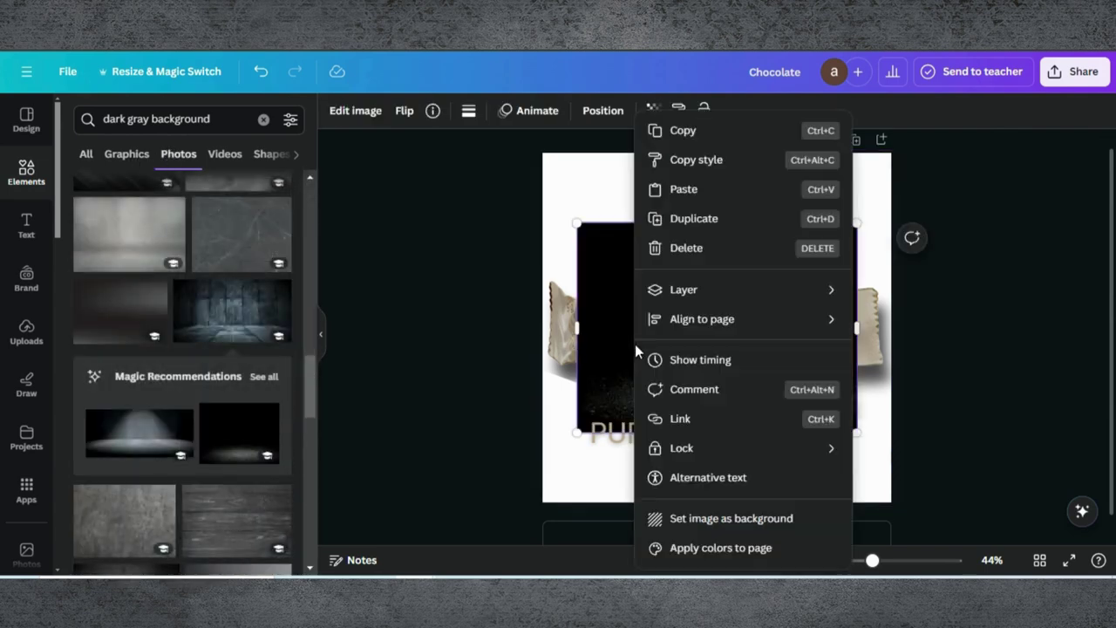
{"action": "left_click", "coordinate": [725, 516]}
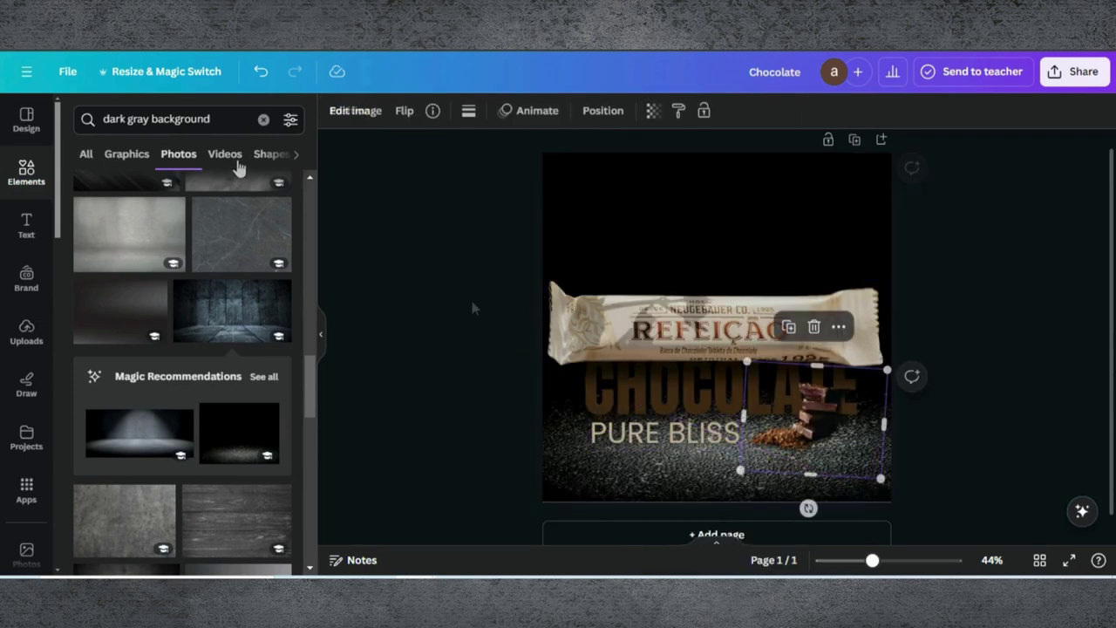
Replace the stacked chocolate pieces with the recently used chocolate splash image, shrunk and placed beside "PURE BLISS"
{"action": "left_click", "coordinate": [263, 121]}
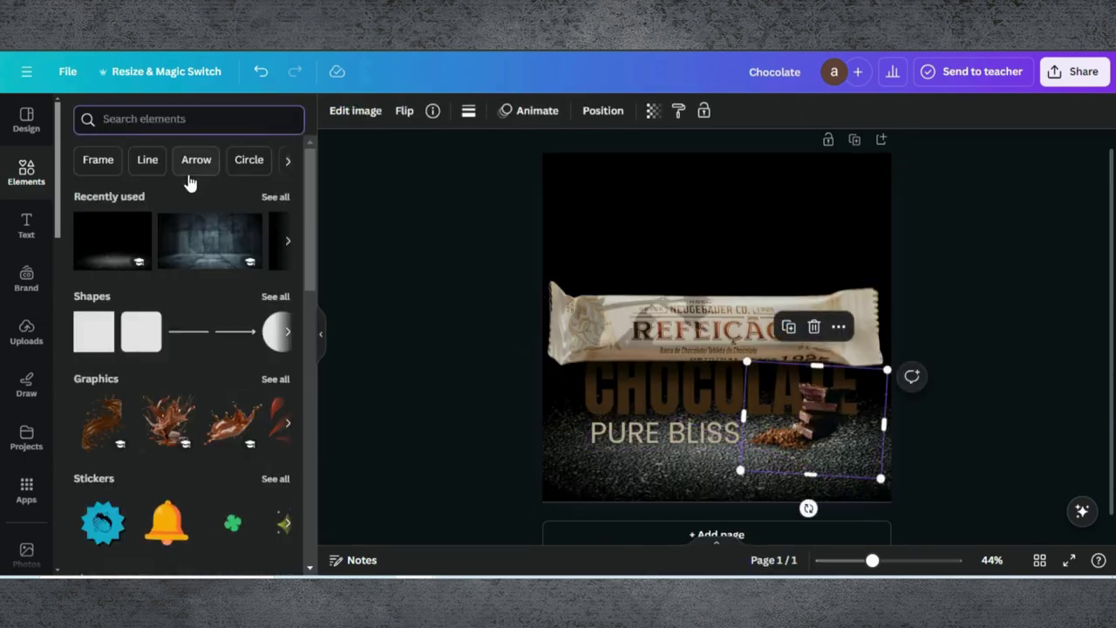
{"action": "left_click", "coordinate": [288, 241]}
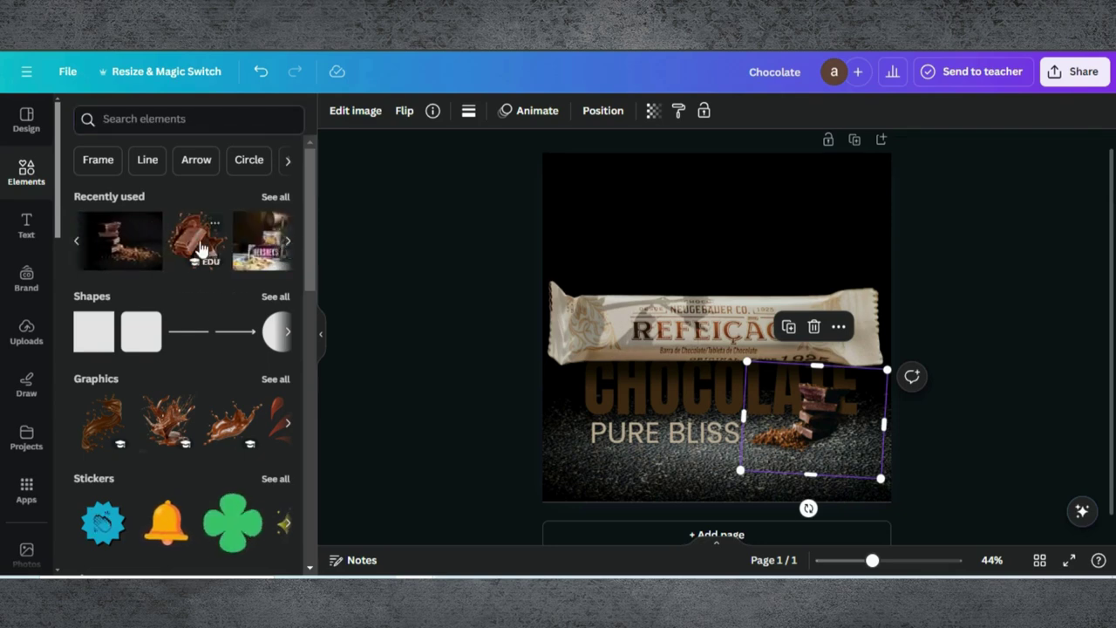
{"action": "left_click", "coordinate": [200, 251]}
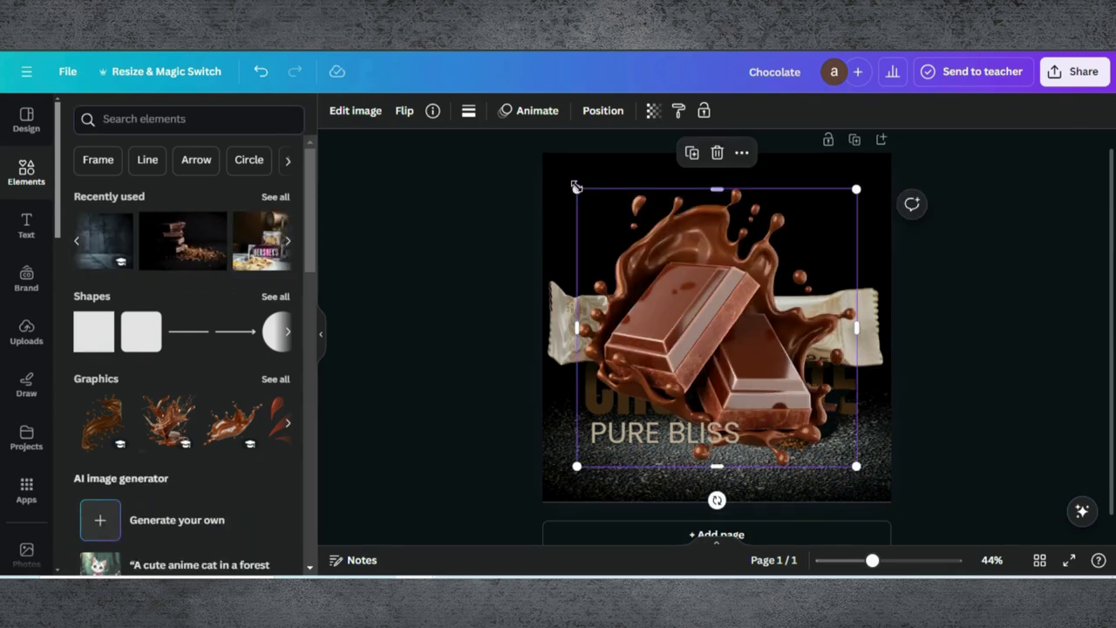
{"action": "left_click_drag", "start_coordinate": [612, 212], "coordinate": [804, 433]}
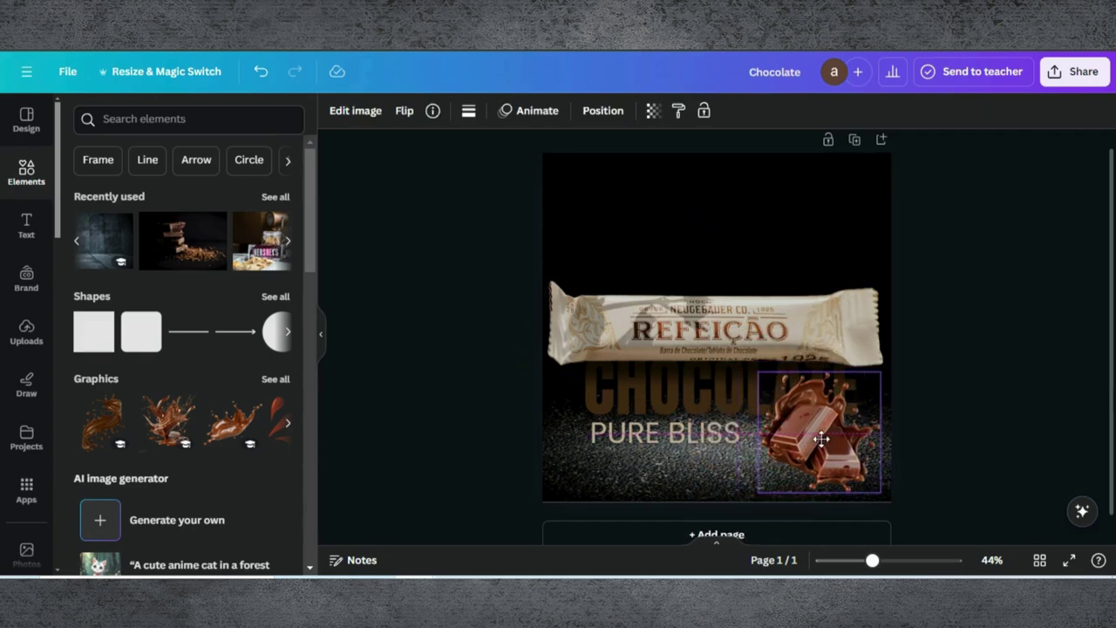
Change the font of the "PURE BLISS" text to DM Bubble Pop
{"action": "left_click", "coordinate": [663, 433]}
{"action": "left_click", "coordinate": [547, 111]}
{"action": "left_click", "coordinate": [391, 117]}
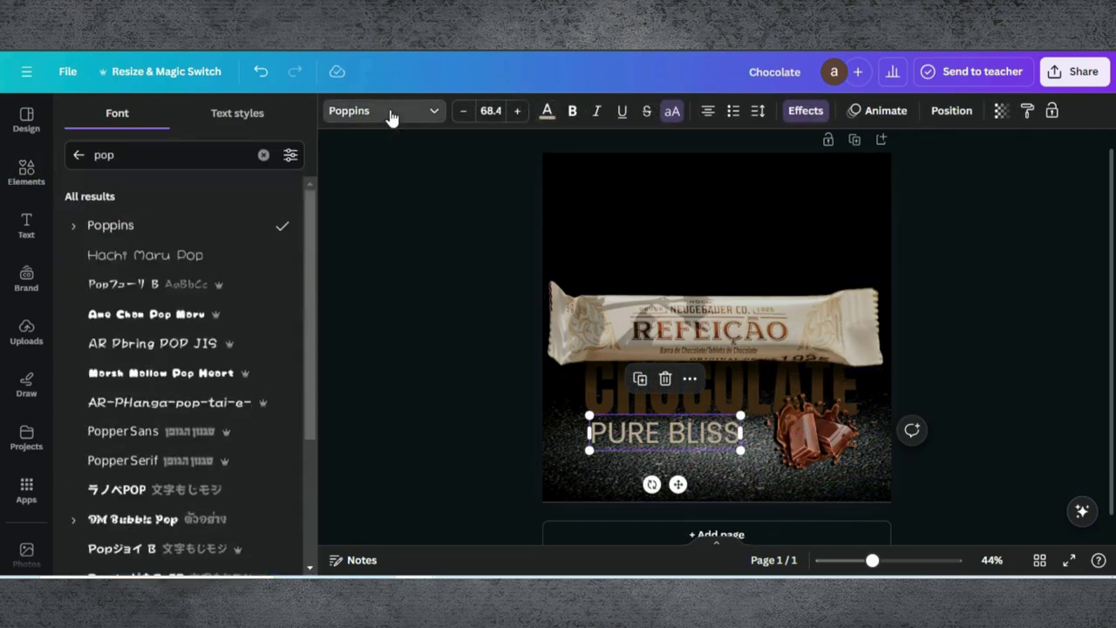
{"action": "scroll", "coordinate": [180, 287], "scroll_direction": "down", "scroll_amount": 3}
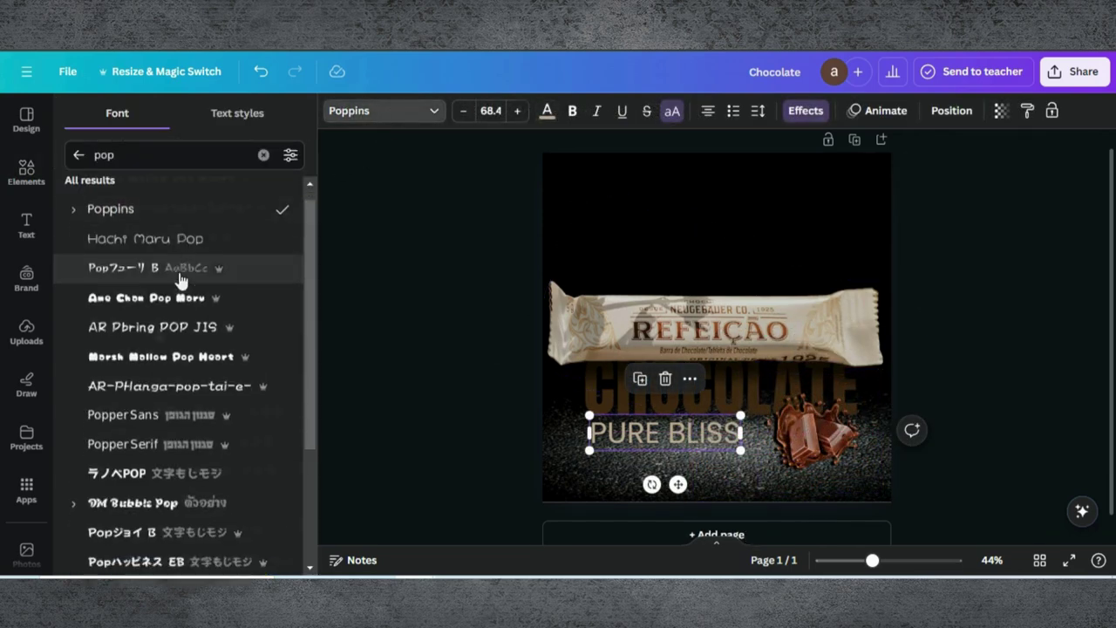
{"action": "left_click", "coordinate": [158, 328]}
Insert the uploaded gold Neugebauer logo and place it centred above the chocolate bar
{"action": "left_click", "coordinate": [26, 172]}
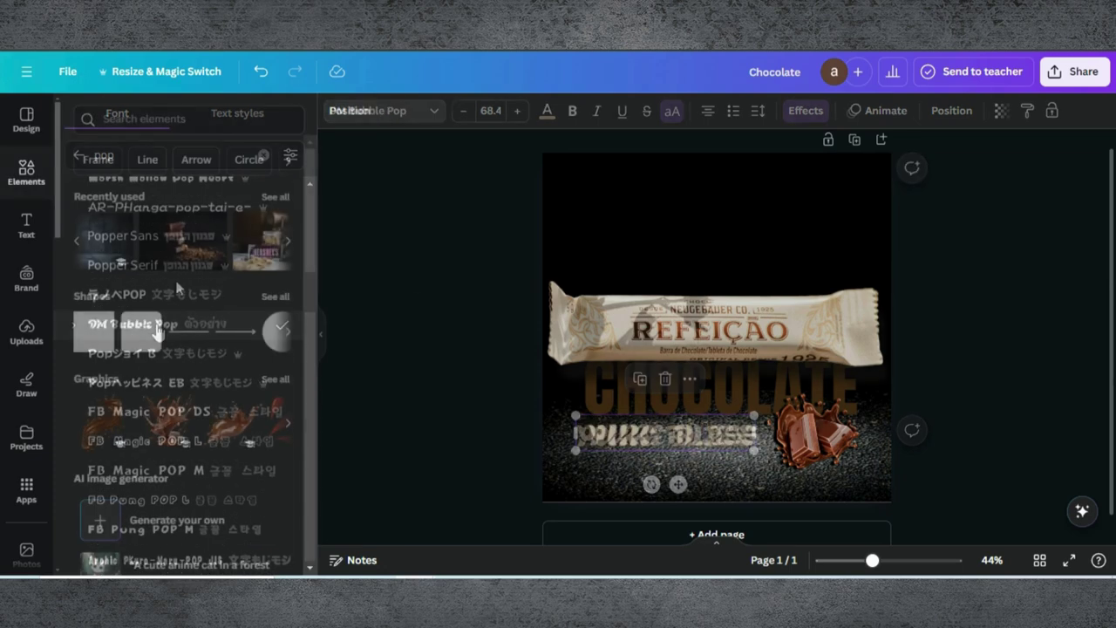
{"action": "left_click", "coordinate": [27, 341]}
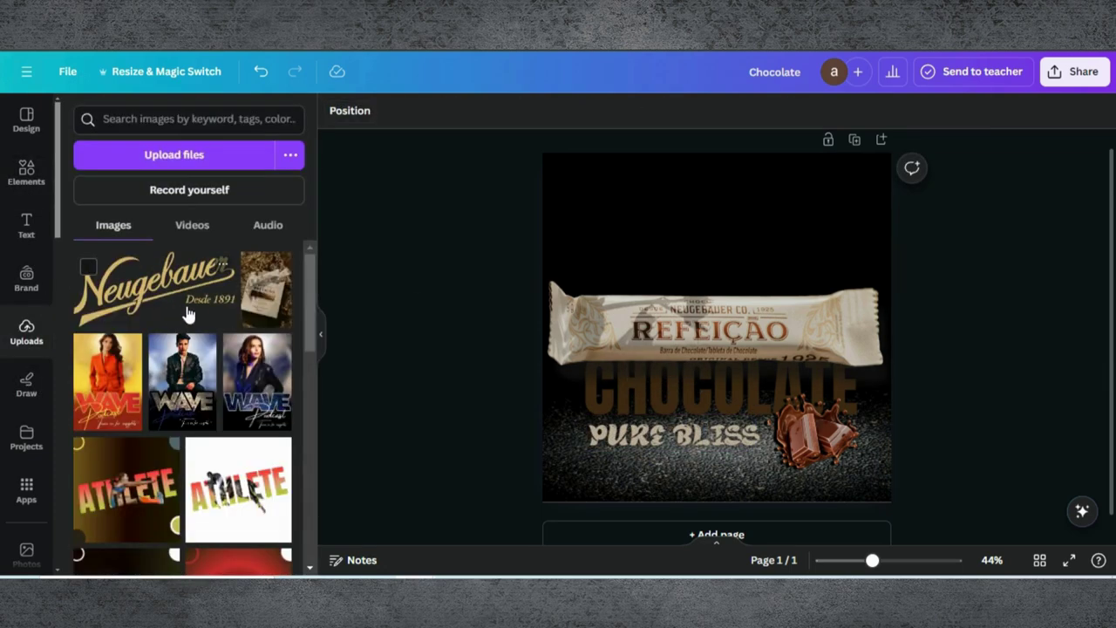
{"action": "left_click", "coordinate": [163, 297]}
{"action": "left_click_drag", "start_coordinate": [708, 342], "coordinate": [710, 225]}
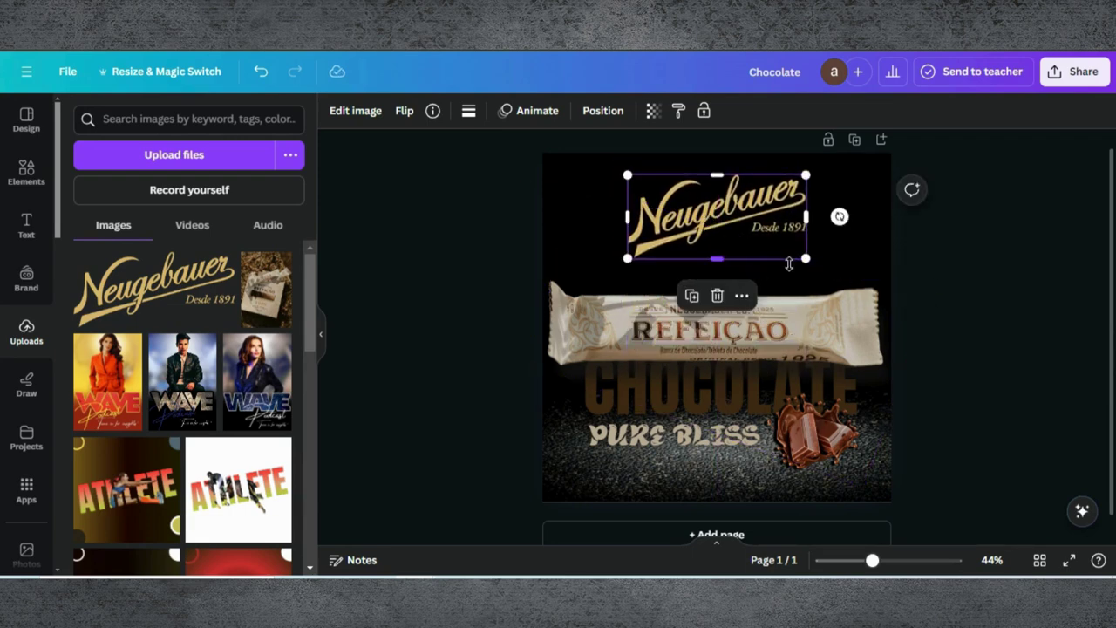
{"action": "left_click", "coordinate": [1027, 325]}
Search the elements for "shadow" graphics and insert the first soft elliptical shadow
{"action": "left_click", "coordinate": [27, 171]}
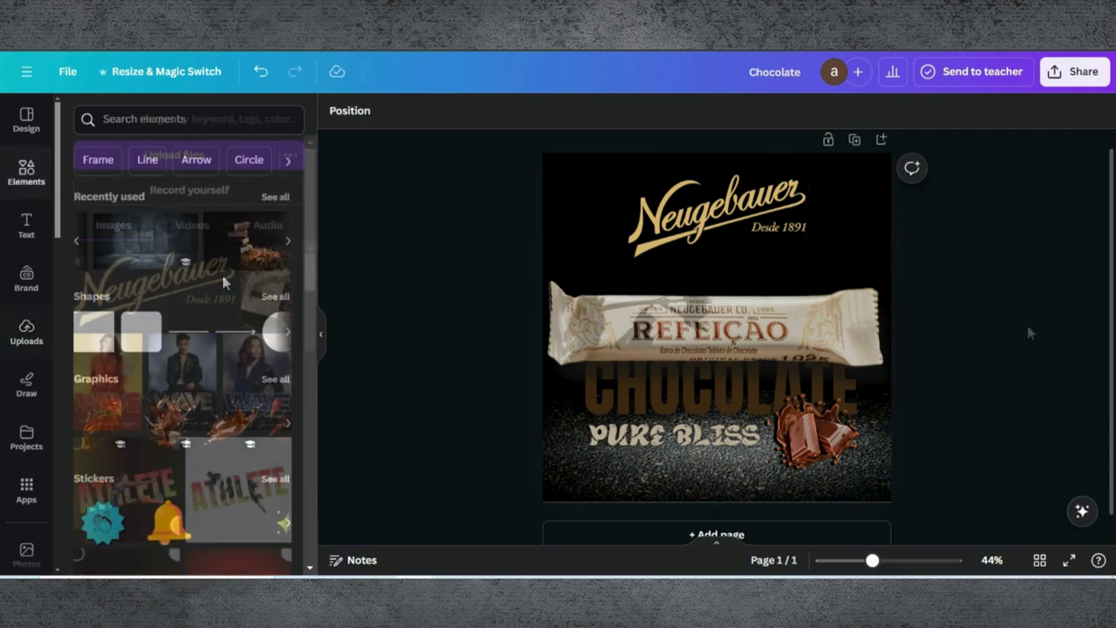
{"action": "left_click", "coordinate": [136, 118]}
{"action": "left_click", "coordinate": [113, 185]}
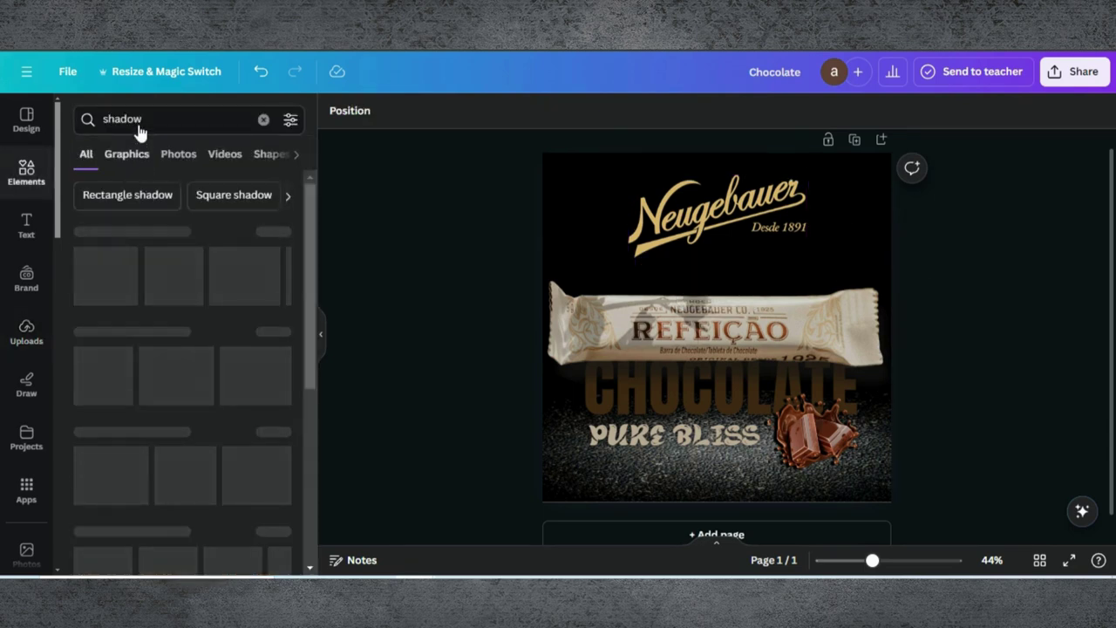
{"action": "left_click", "coordinate": [131, 155]}
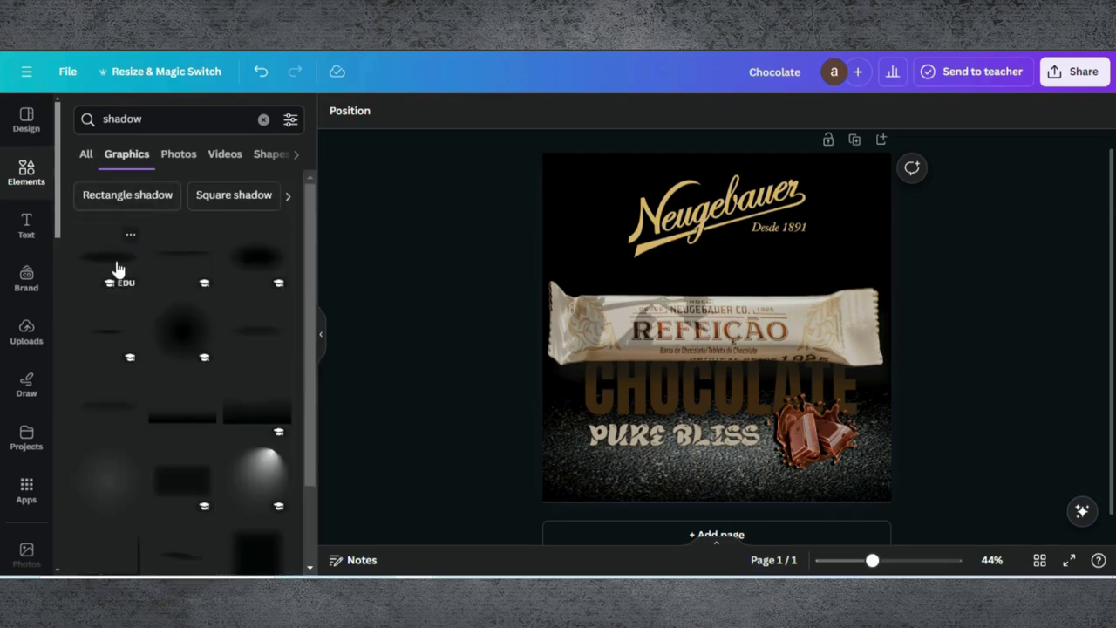
{"action": "left_click", "coordinate": [118, 268]}
Enlarge the shadow graphic to about the page's width and position it along the chocolate bar's lower edge
{"action": "left_click_drag", "start_coordinate": [718, 331], "coordinate": [673, 378]}
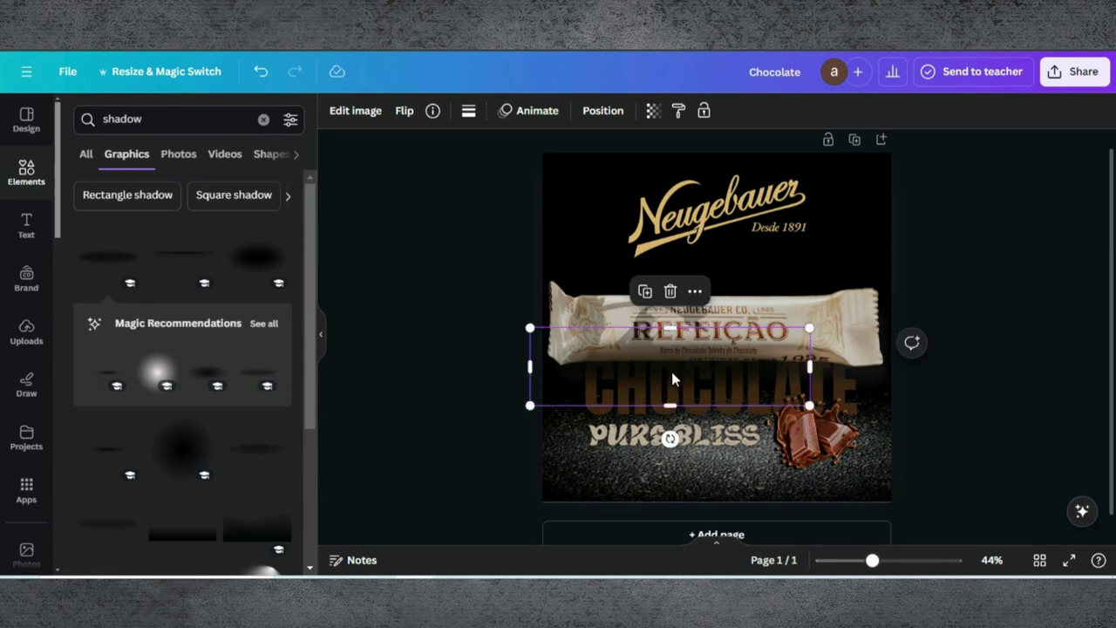
{"action": "left_click_drag", "start_coordinate": [807, 403], "coordinate": [901, 369]}
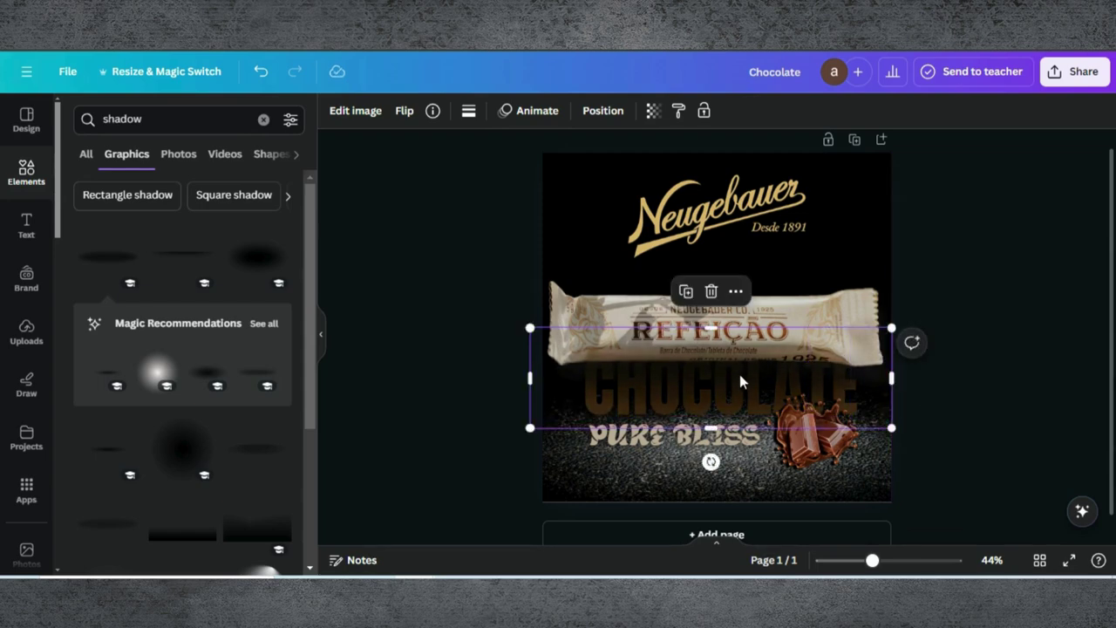
{"action": "left_click_drag", "start_coordinate": [740, 380], "coordinate": [739, 368]}
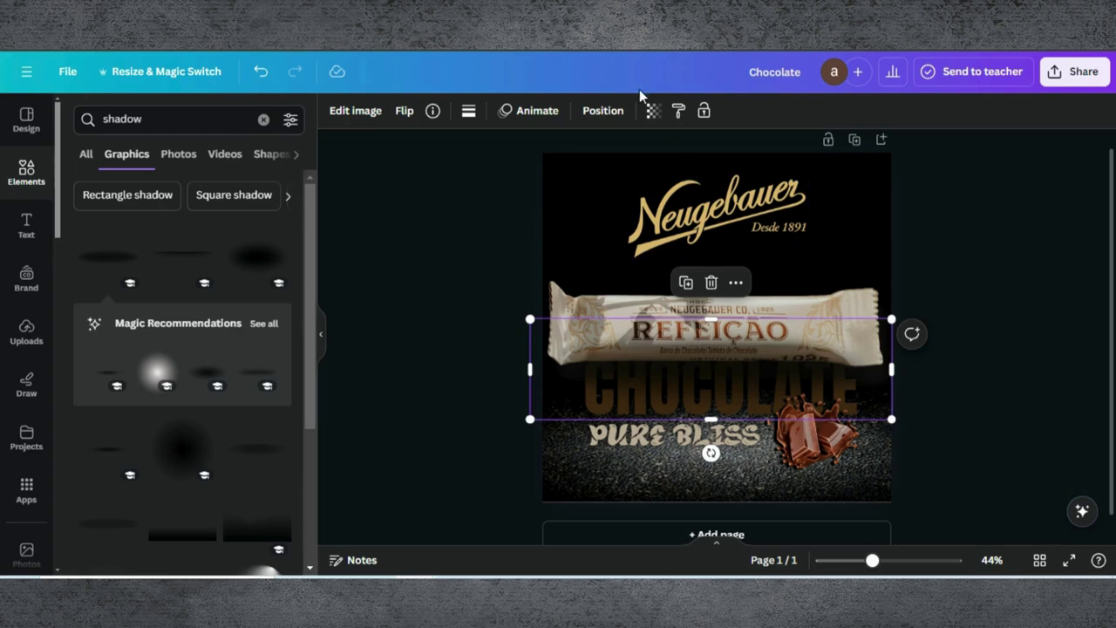
Move the shadow layer between the chocolate bar and the "CHOCOLATE" heading, shift it slightly, and duplicate it
{"action": "left_click", "coordinate": [603, 111]}
{"action": "left_click", "coordinate": [247, 119]}
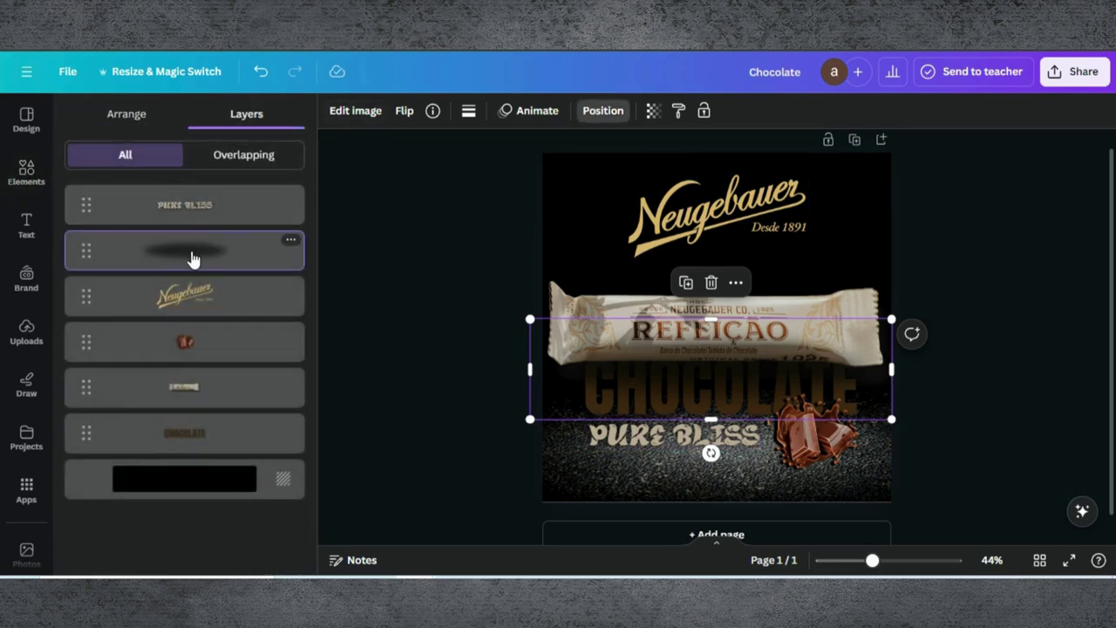
{"action": "left_click_drag", "start_coordinate": [191, 292], "coordinate": [195, 424]}
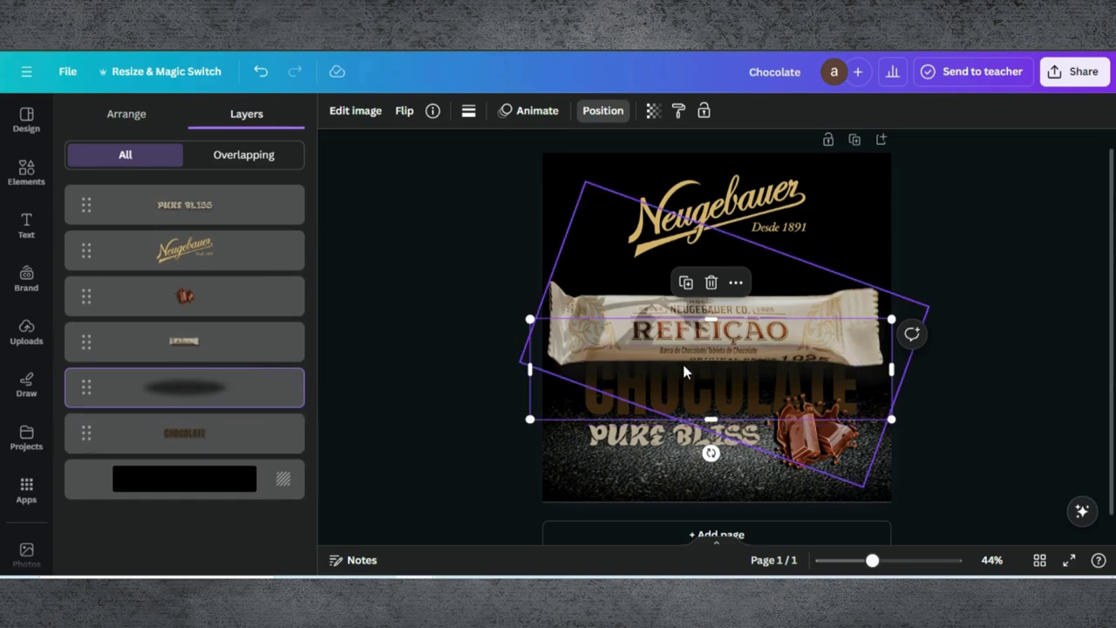
{"action": "left_click_drag", "start_coordinate": [559, 394], "coordinate": [552, 393]}
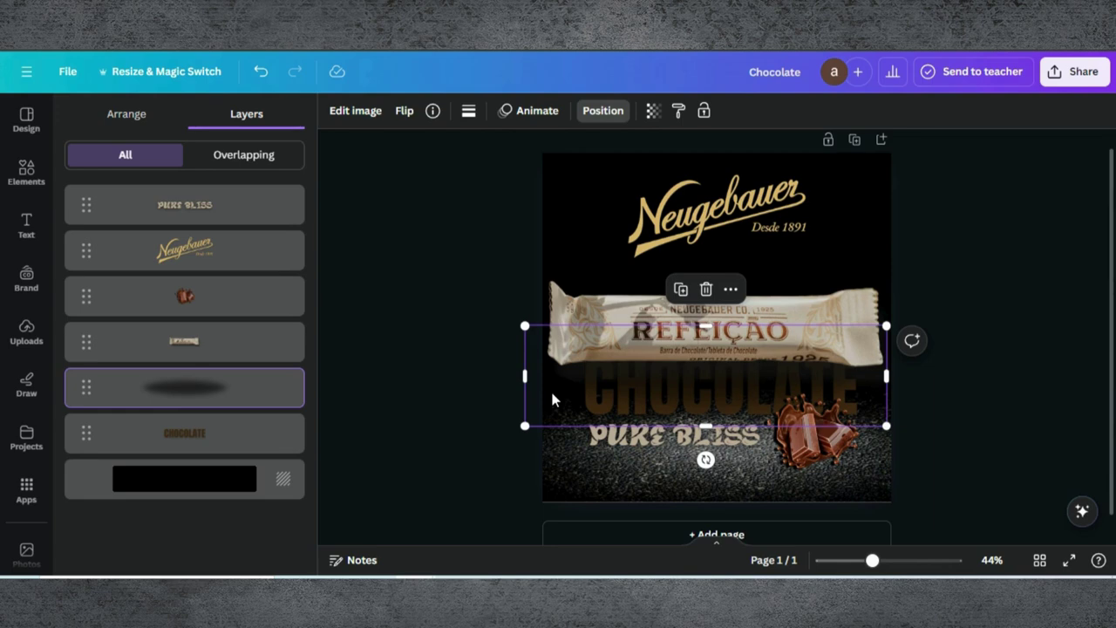
{"action": "left_click", "coordinate": [681, 289]}
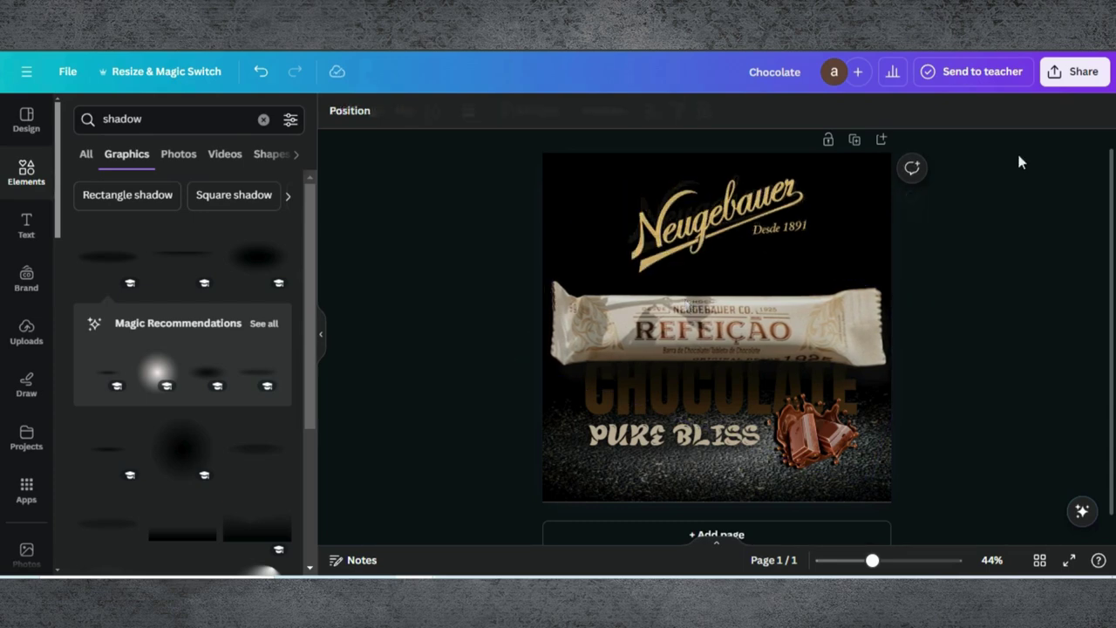
Download the finished design as a PNG at 1,080 × 1,080 px
{"action": "left_click", "coordinate": [1077, 73]}
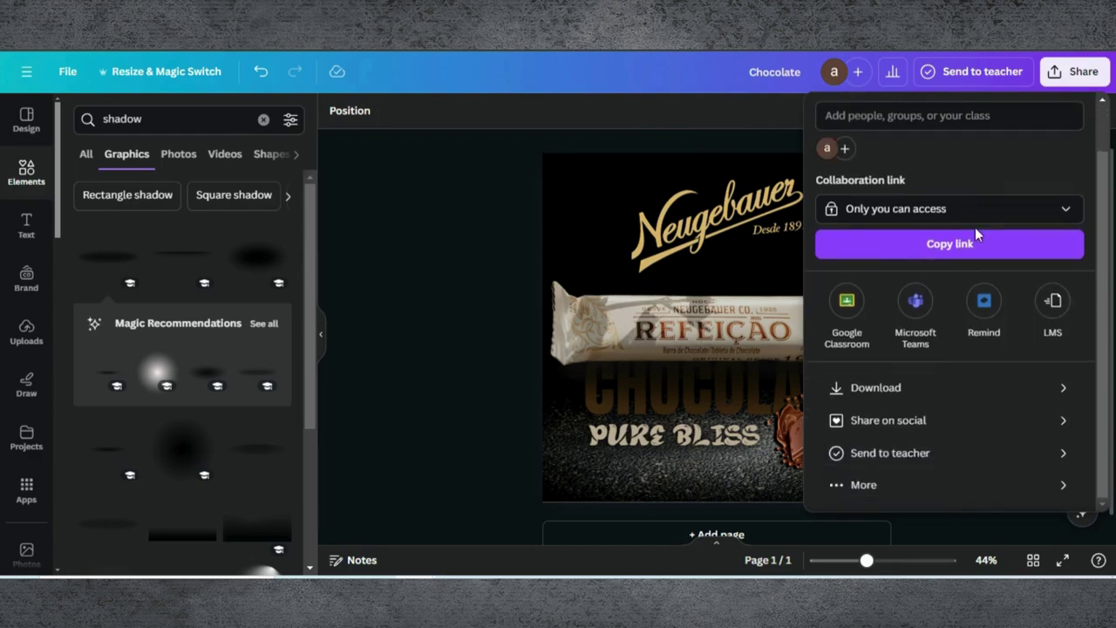
{"action": "left_click", "coordinate": [893, 393]}
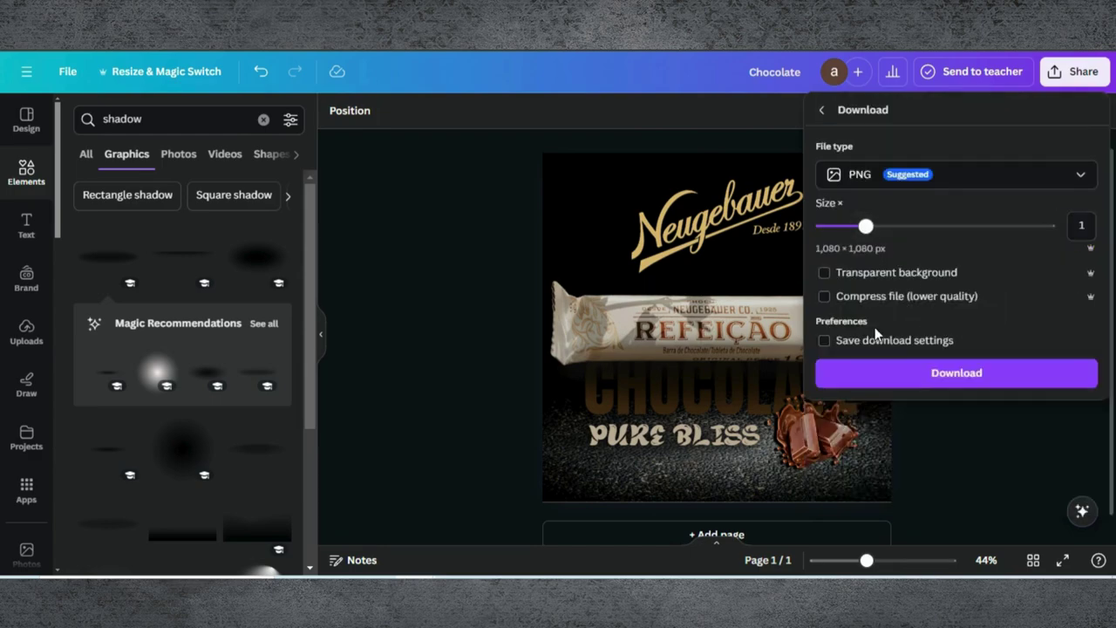
{"action": "left_click", "coordinate": [915, 375]}
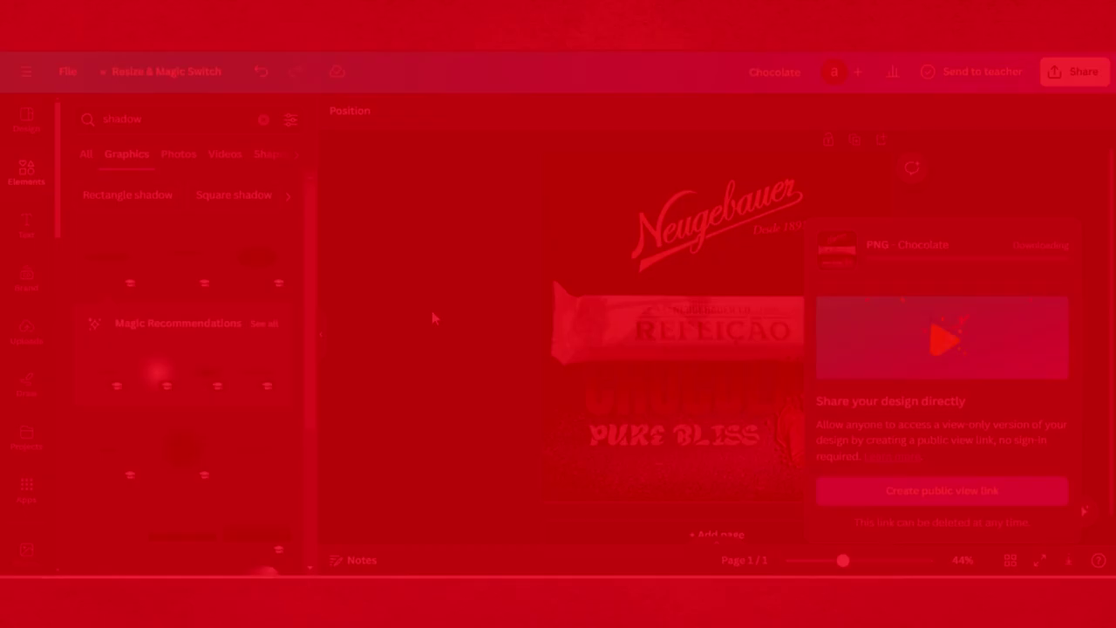